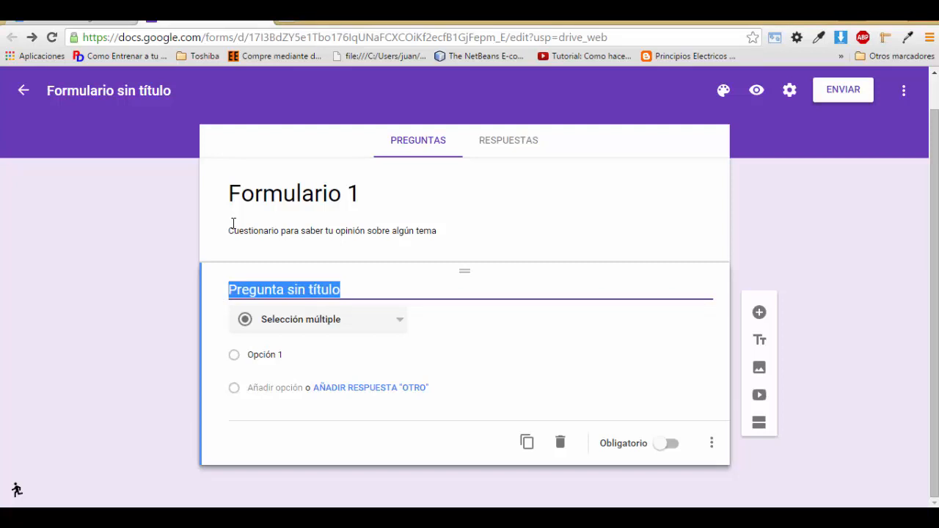
Step: Title the first question 'Sistema operativo de tu preferencia' and make Windows its first option
type("Sistema op")
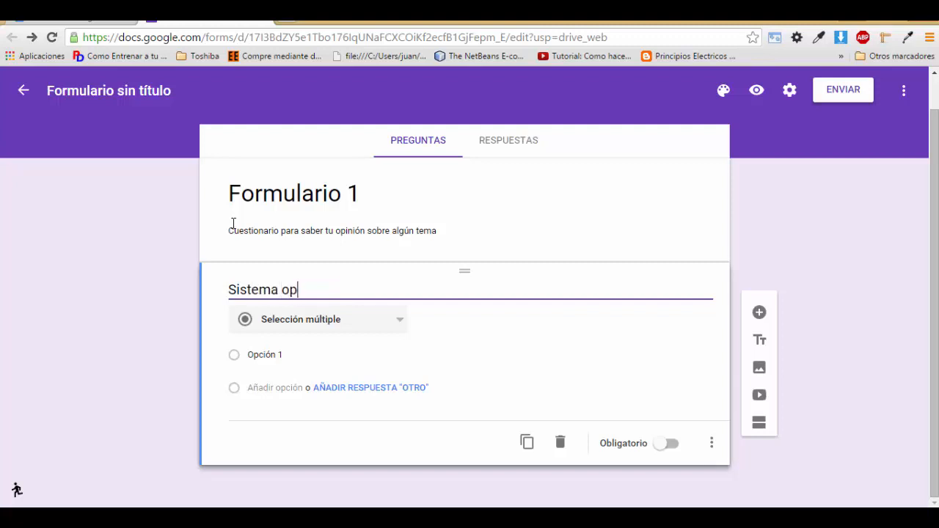
type("erativo de ")
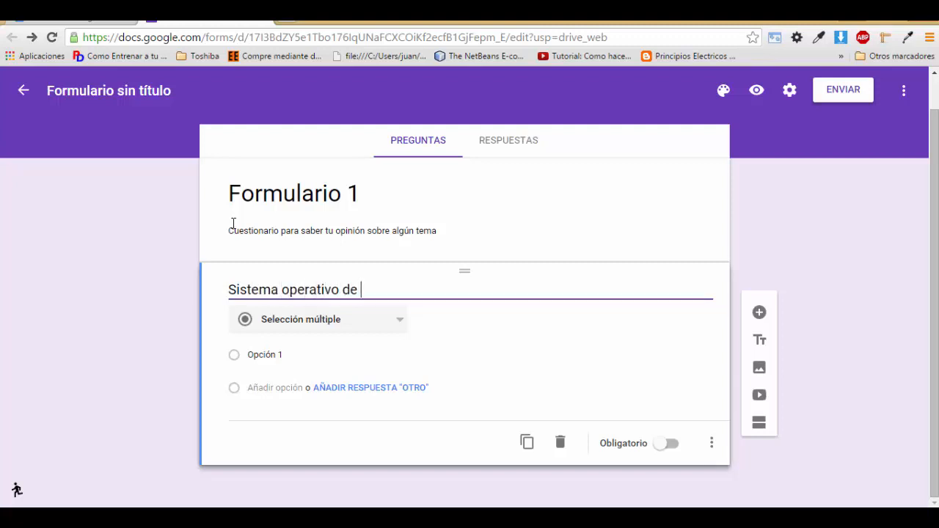
type("tu preferencia")
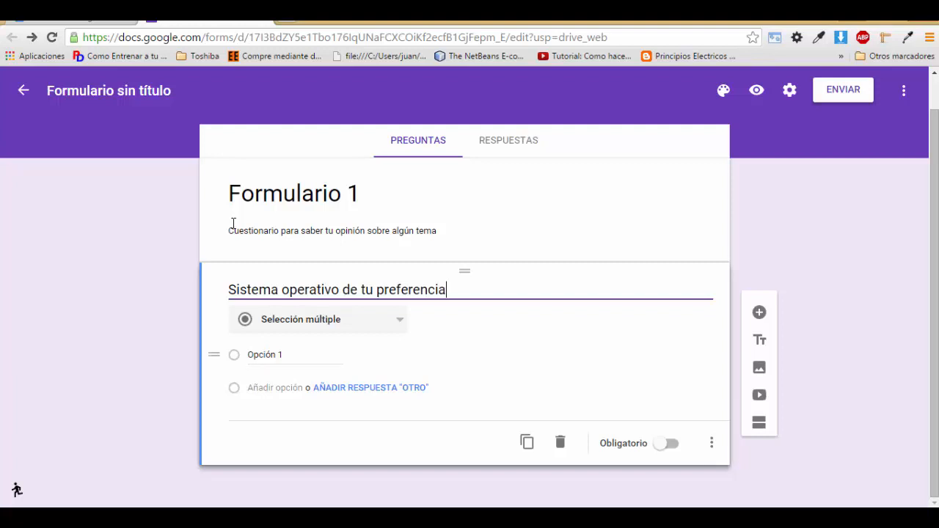
key("Tab")
key("BackSpace")
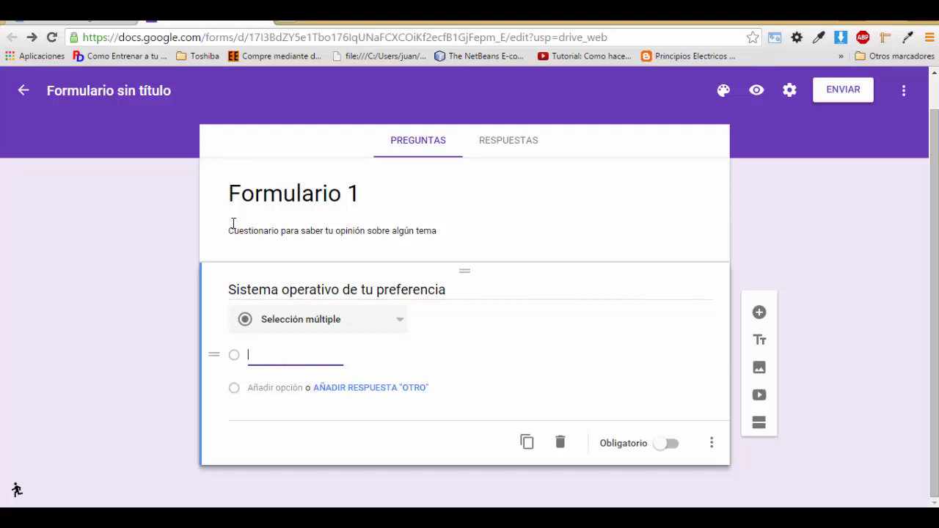
type("w")
key("BackSpace")
type("Windows")
Step: Add Linux and MAcOs as the second and third answer choices
key("Tab")
key("Return")
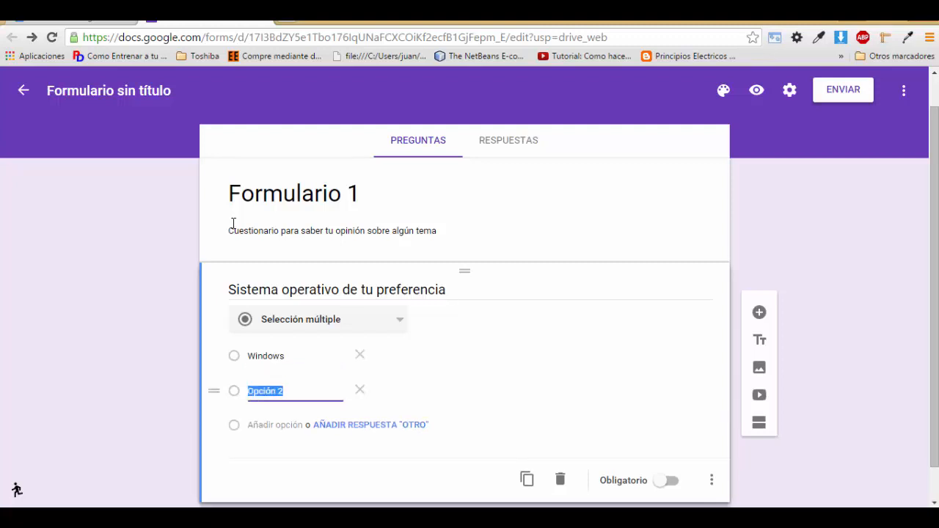
type("Linuz")
key("BackSpace")
type("x")
key("Tab")
key("Return")
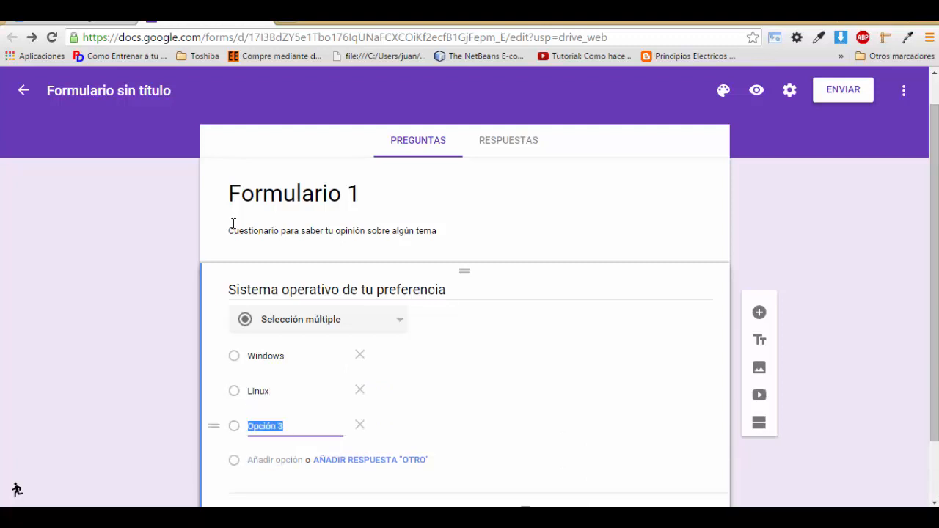
type("MAco")
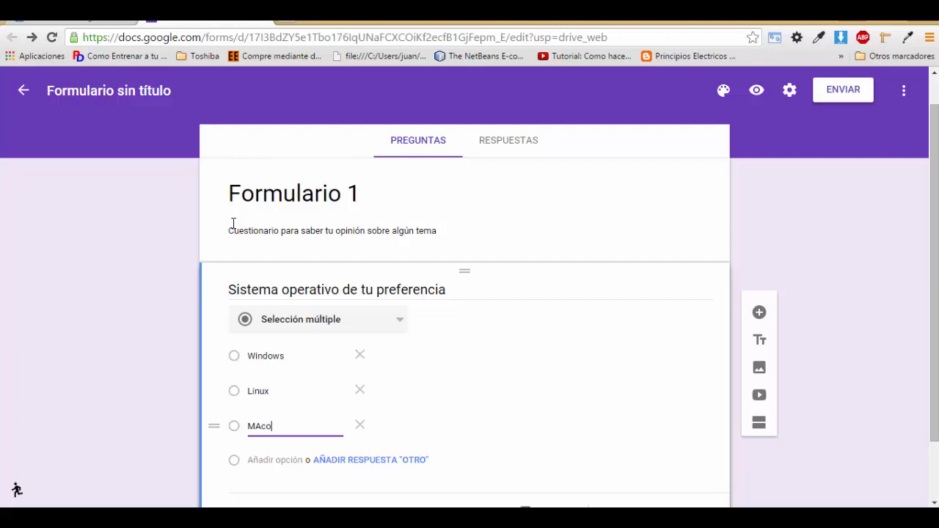
key("BackSpace")
type("Os")
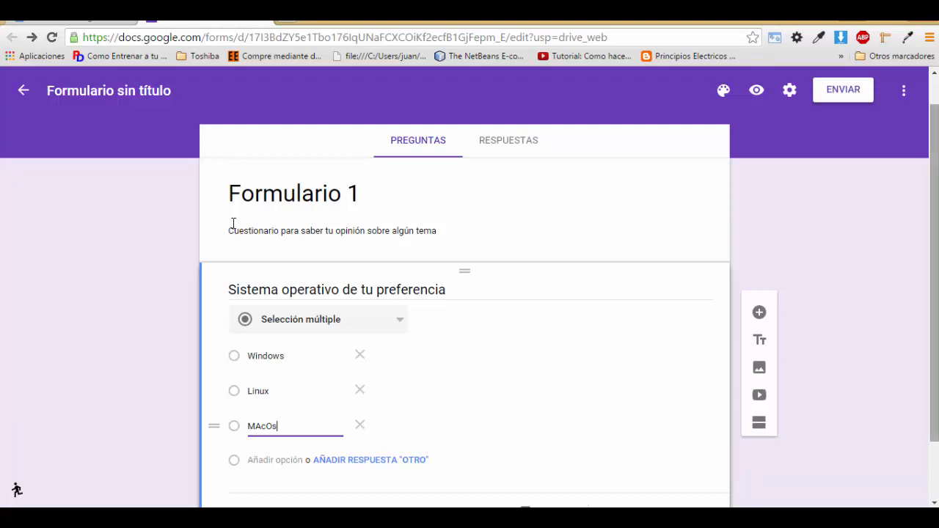
scroll(234, 223, "down", 1)
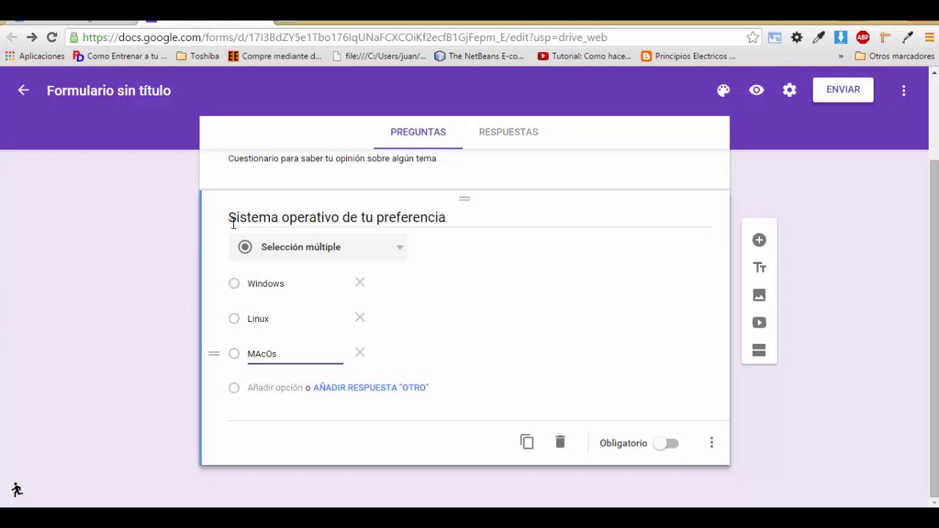
Step: Add an 'Otro' choice after MAcOs and open the form preview
key("Tab")
key("Return")
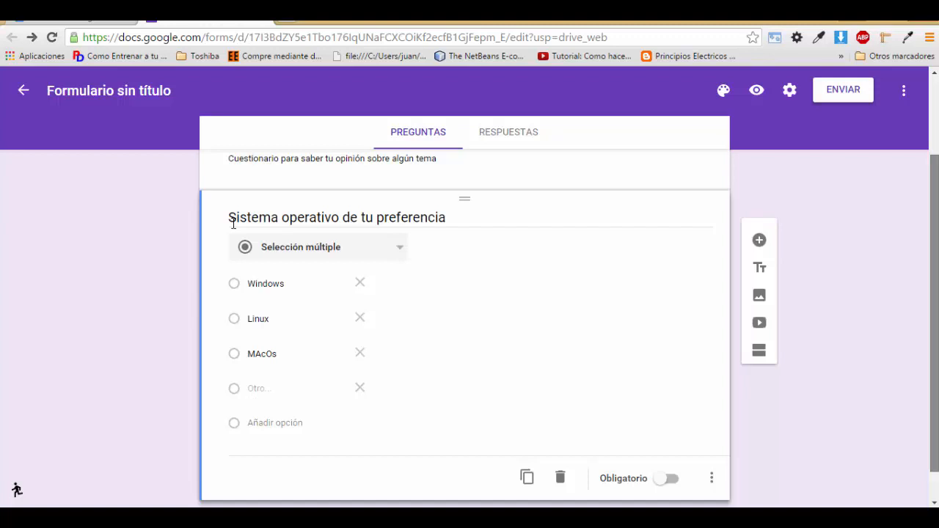
scroll(234, 223, "down", 1)
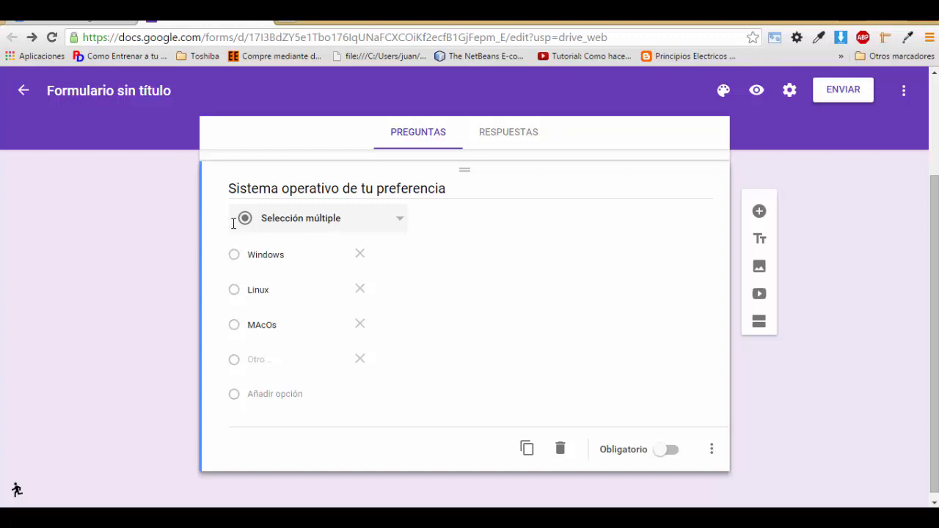
key("ctrl+shift+p")
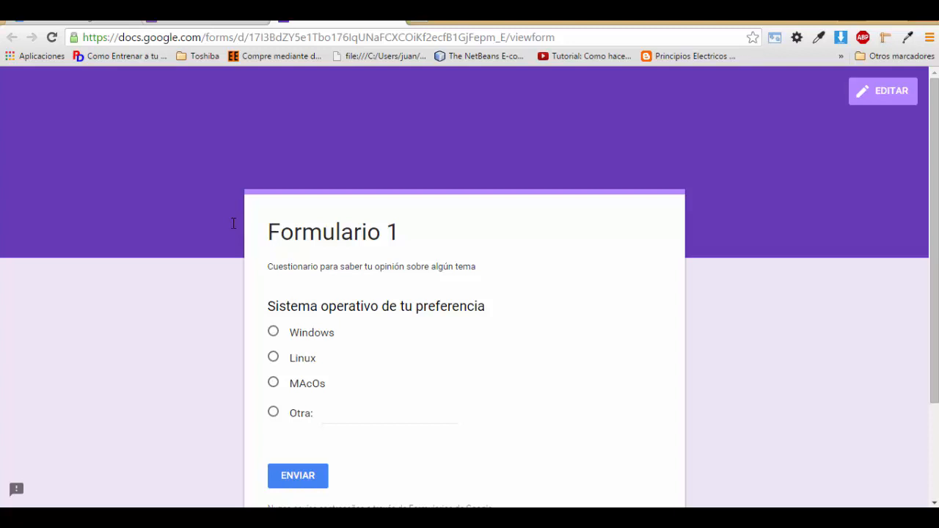
Step: In the preview, select Windows, Linux, MAcOs, then Otra with test text, and close the preview
left_click(273, 331)
left_click(273, 357)
left_click(273, 383)
left_click(273, 411)
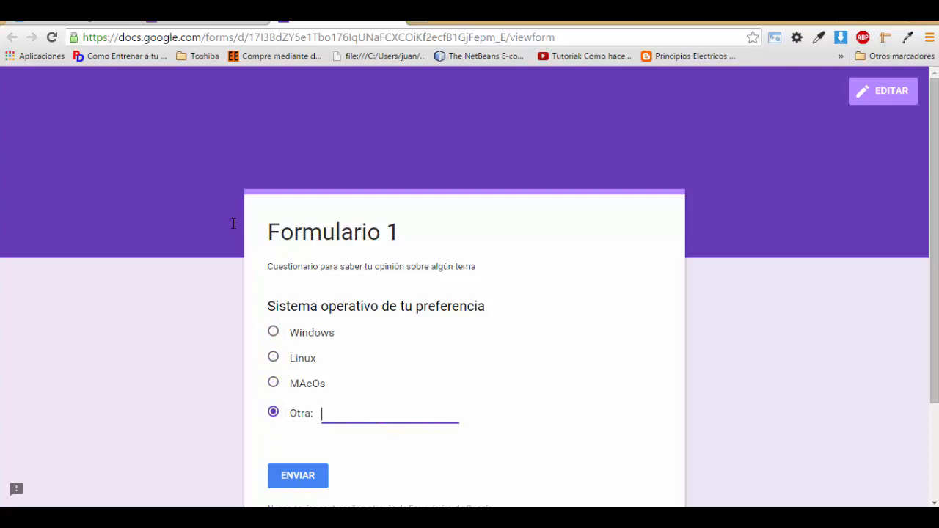
type("dfjdskfhdskfh")
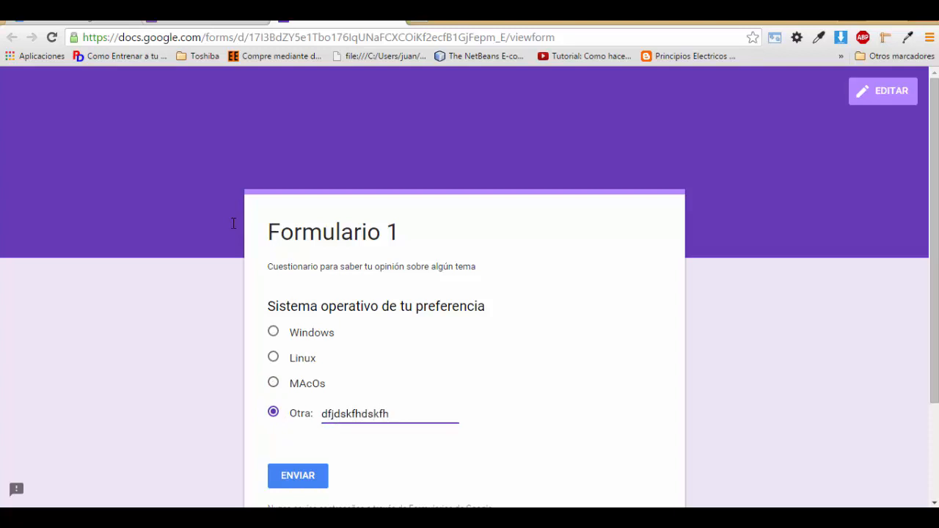
key("BackSpace")
key("BackSpace")
key("BackSpace")
key("BackSpace")
key("BackSpace")
key("BackSpace")
key("BackSpace")
key("BackSpace")
key("BackSpace")
key("BackSpace")
key("BackSpace")
key("BackSpace")
key("BackSpace")
key("ctrl+w")
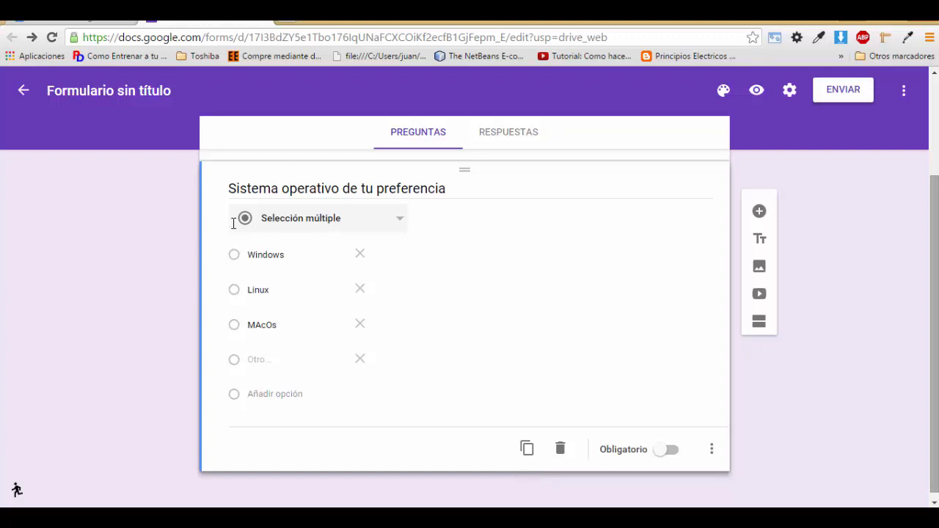
Step: Duplicate 'Sistema operativo de tu preferencia' and rename the copy 'Sistema operativo que más te disgusta'
left_click_drag(934, 397, 934, 401)
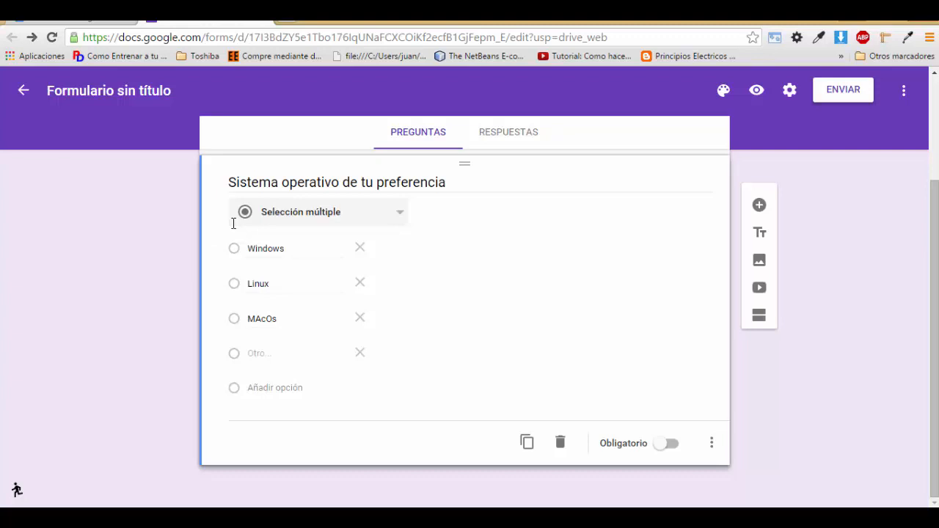
left_click(527, 441)
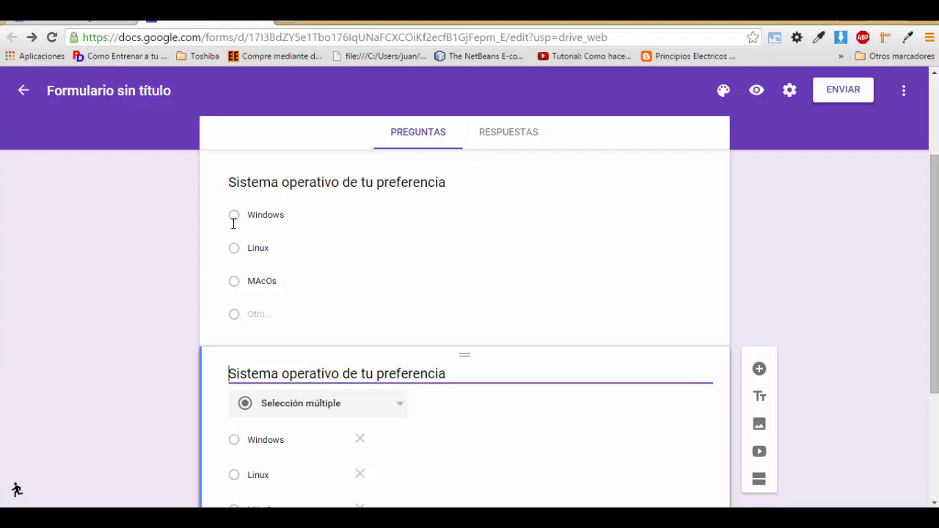
scroll(233, 223, "down", 1)
scroll(233, 223, "up", 1)
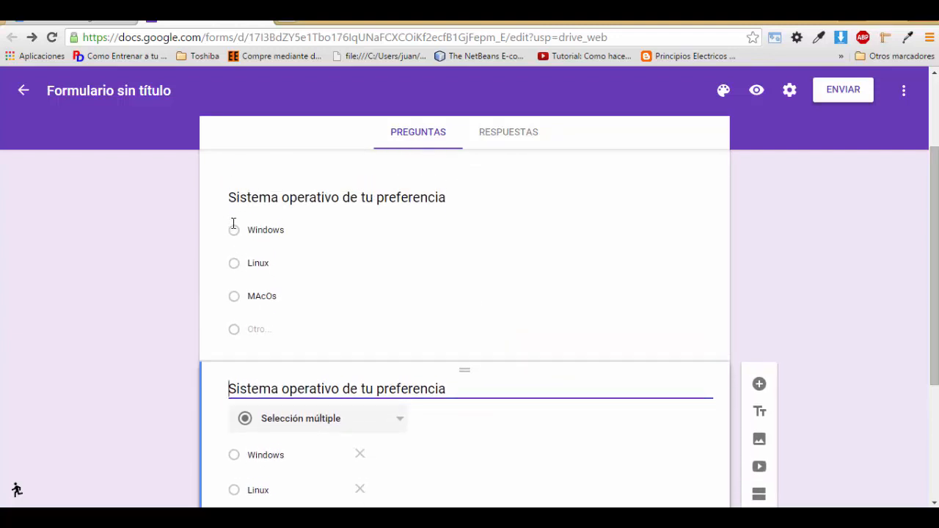
key("End")
key("BackSpace")
key("BackSpace")
key("BackSpace")
key("BackSpace")
key("BackSpace")
key("BackSpace")
key("BackSpace")
key("BackSpace")
key("BackSpace")
key("BackSpace")
key("BackSpace")
key("BackSpace")
key("BackSpace")
key("BackSpace")
key("BackSpace")
key("BackSpace")
key("BackSpace")
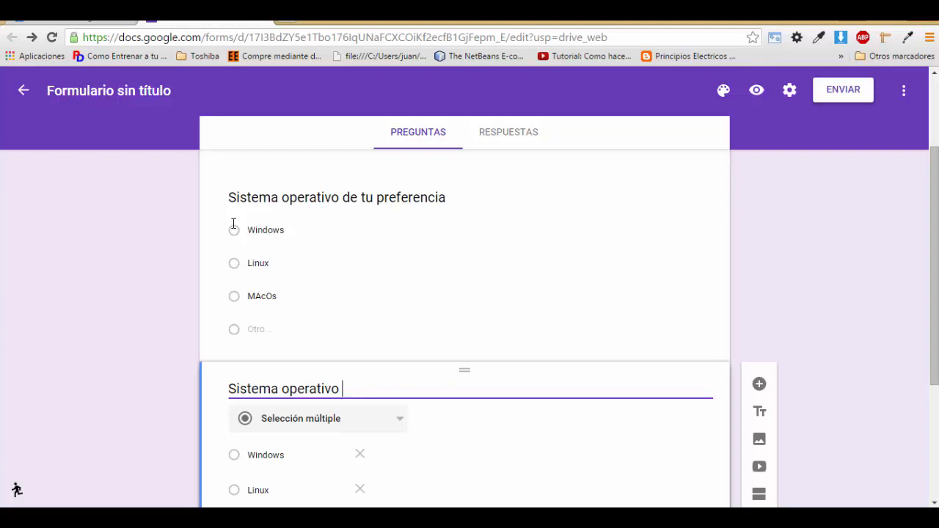
type("que más te disgusta")
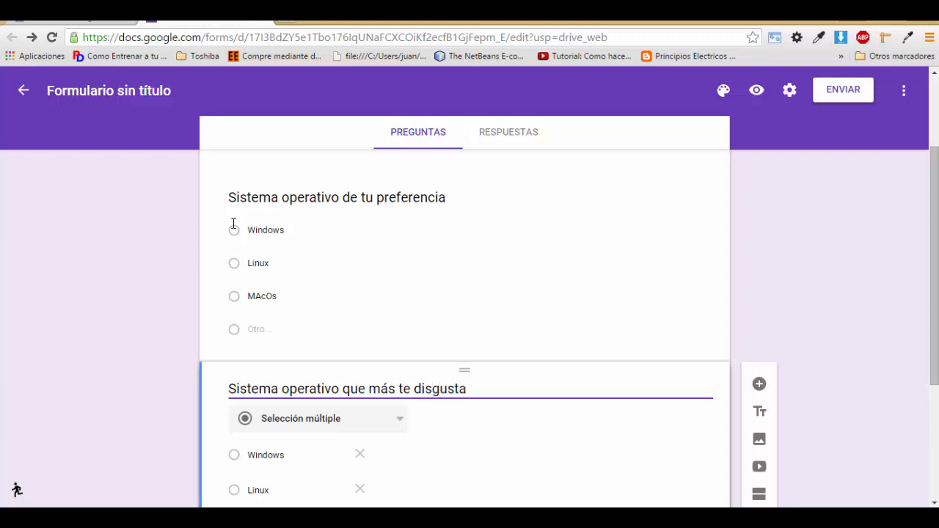
Step: Preview both OS questions, then cut the copy's title back to 'Sistema operativo' in the editor
left_click(756, 91)
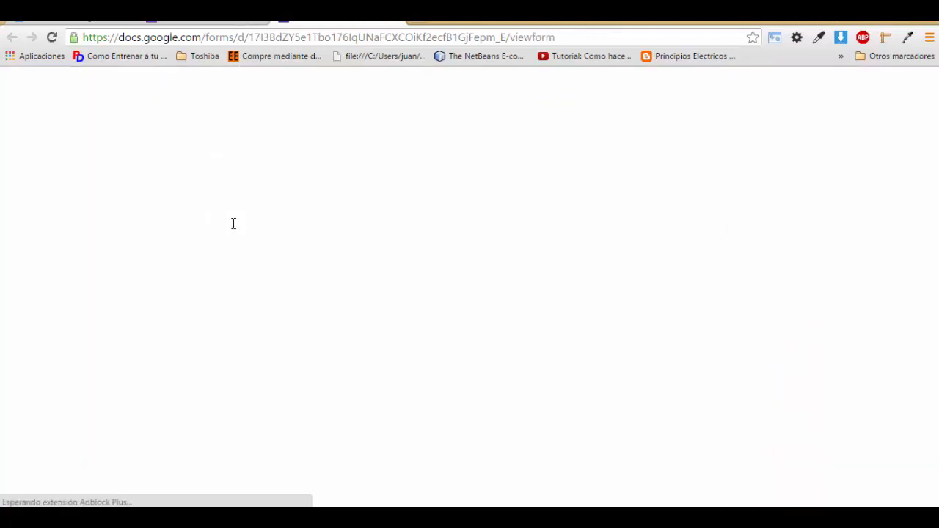
scroll(233, 223, "down", 3)
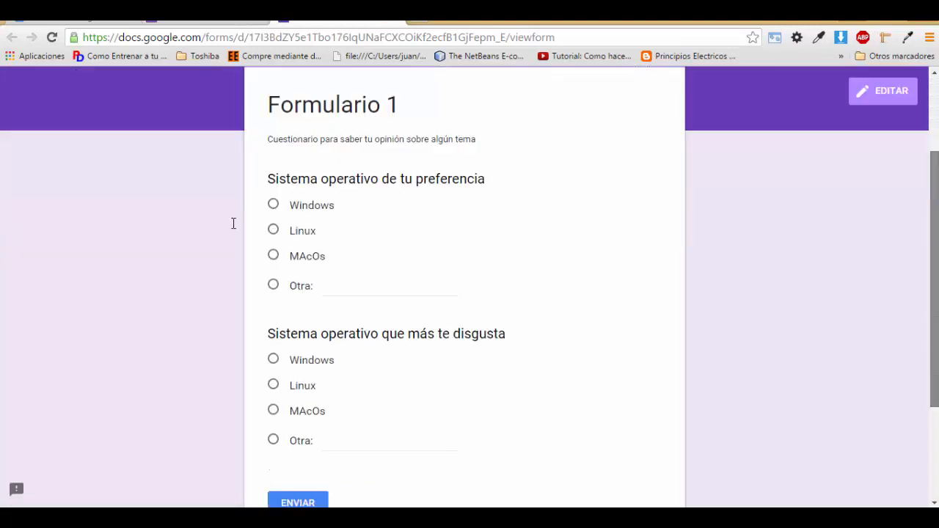
scroll(234, 223, "up", 2)
scroll(233, 223, "up", 1)
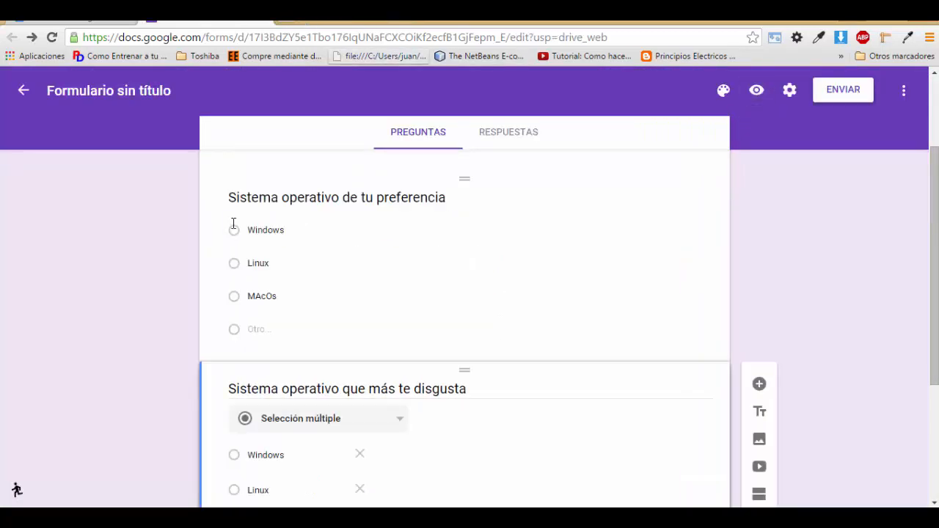
key("BackSpace")
key("BackSpace")
key("BackSpace")
key("BackSpace")
key("BackSpace")
key("BackSpace")
key("BackSpace")
key("BackSpace")
key("BackSpace")
key("BackSpace")
key("BackSpace")
key("BackSpace")
key("BackSpace")
key("BackSpace")
key("BackSpace")
key("BackSpace")
key("BackSpace")
key("BackSpace")
key("BackSpace")
key("BackSpace")
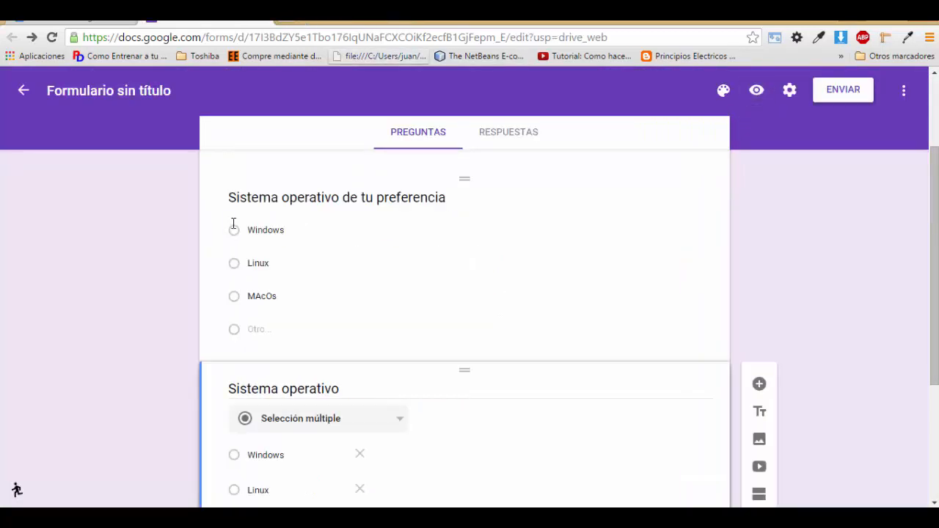
type("de tu preferencia")
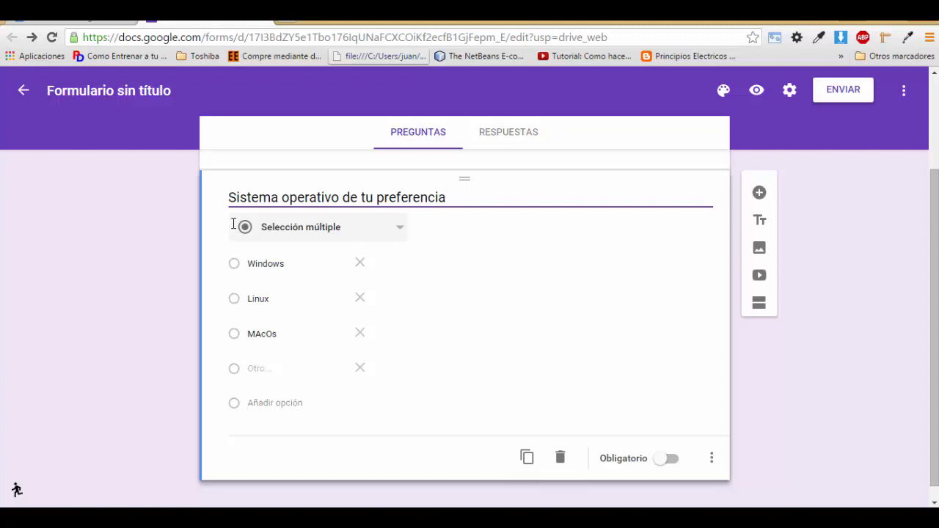
Step: Mark the OS question Obligatorio and confirm in the preview that unanswered submission is blocked
left_click(666, 458)
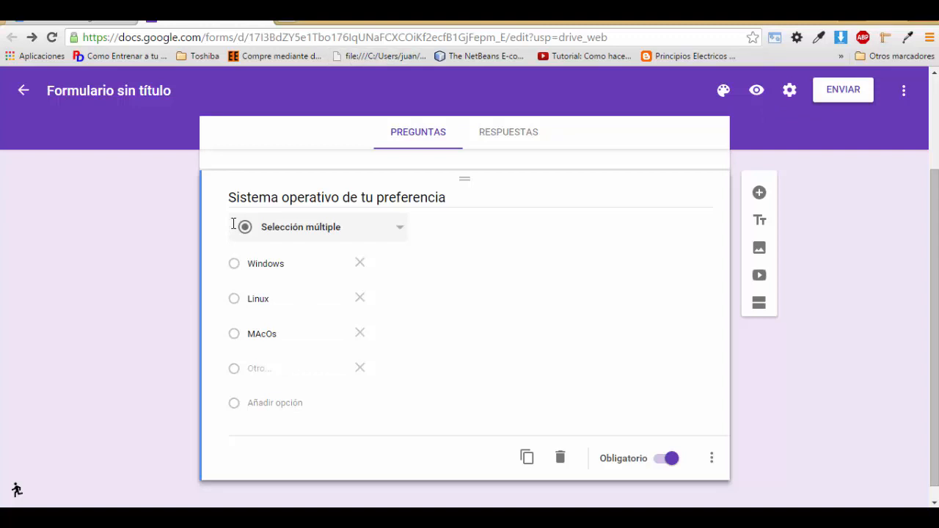
left_click(757, 91)
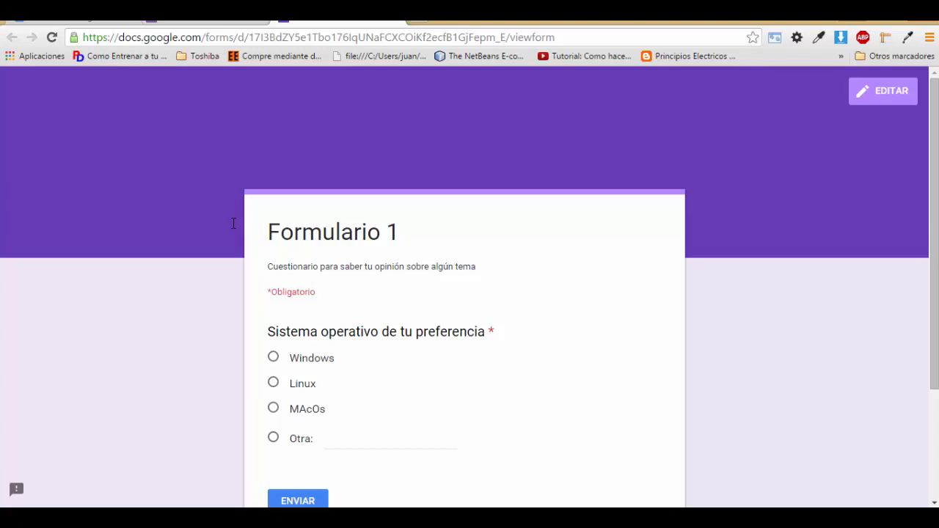
mouse_move(316, 292)
left_mouse_down()
mouse_move(277, 292)
mouse_move(266, 305)
mouse_move(266, 295)
left_mouse_up()
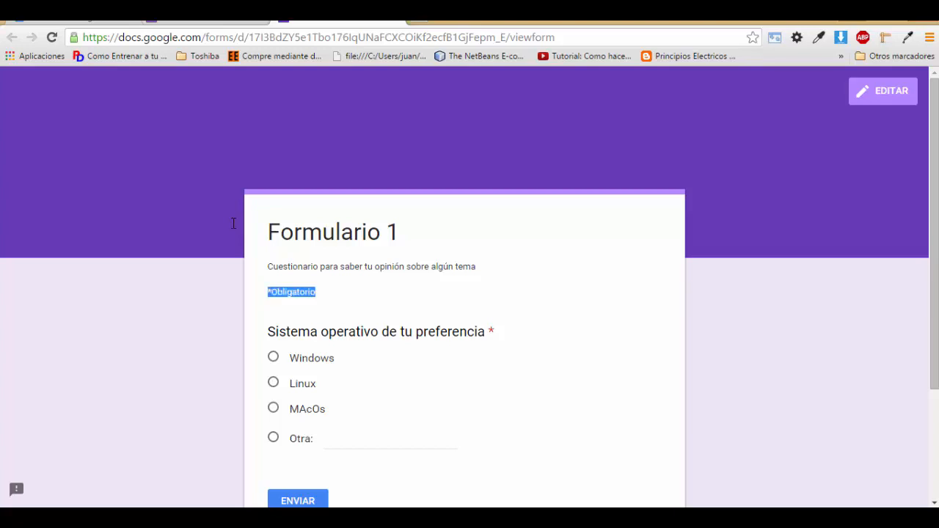
left_click_drag(496, 332, 487, 332)
left_click_drag(934, 235, 934, 317)
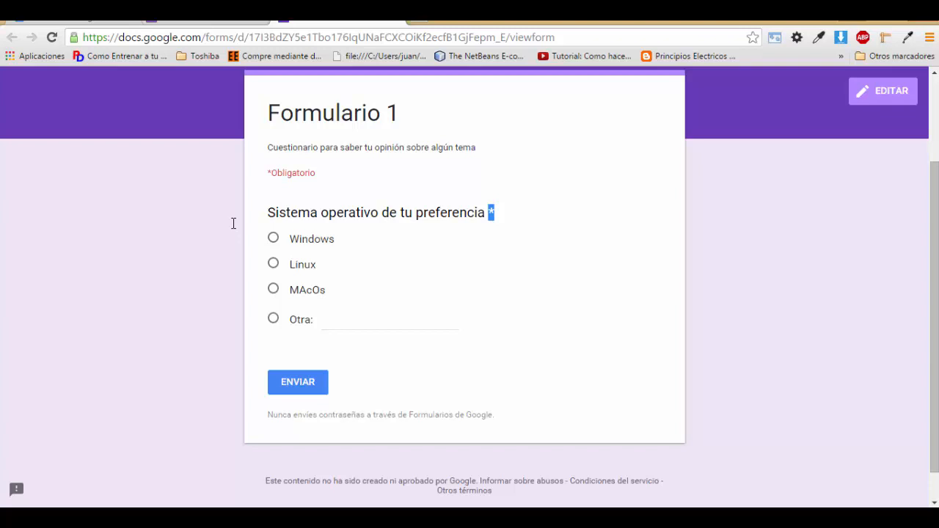
left_click(298, 382)
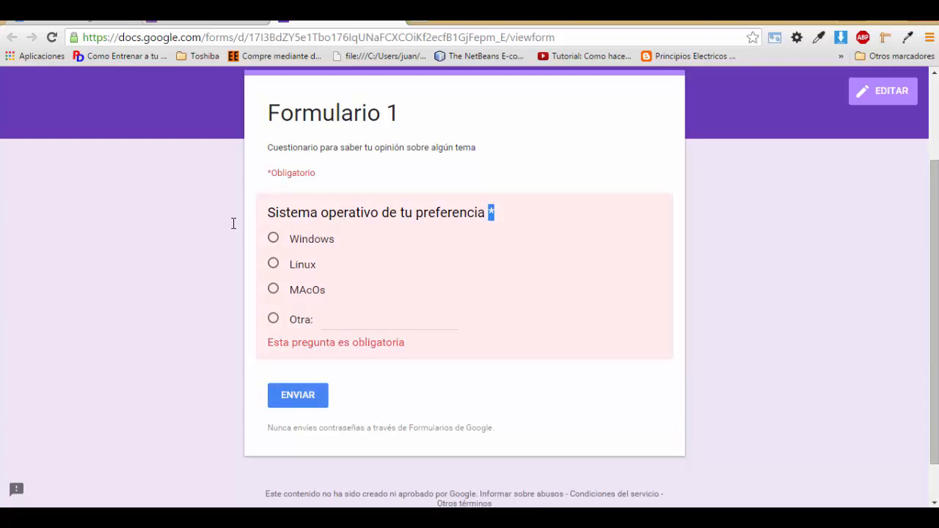
key("ctrl+w")
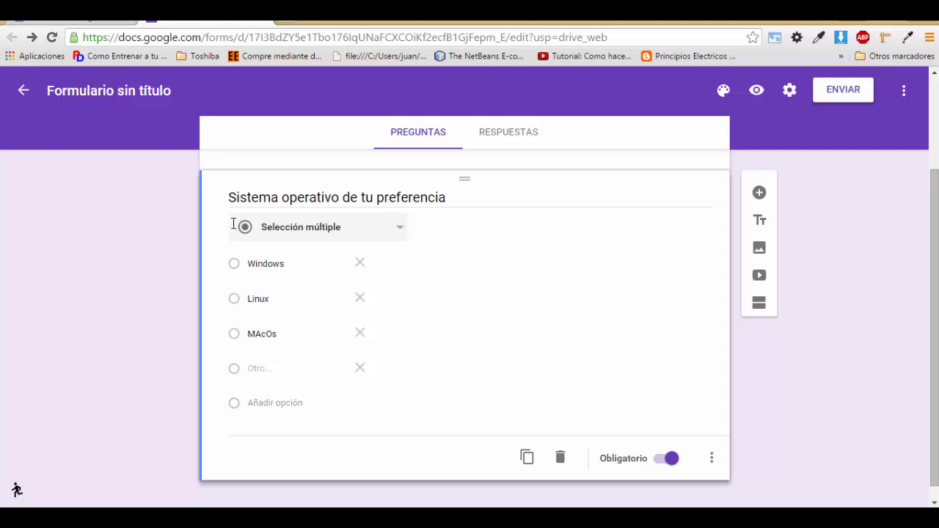
Step: Add help text 'kfjsdlkfdsjklfsdjlfdsjflsdjfldsfjskldfjlsdf' to the OS question and preview the form
left_click(712, 458)
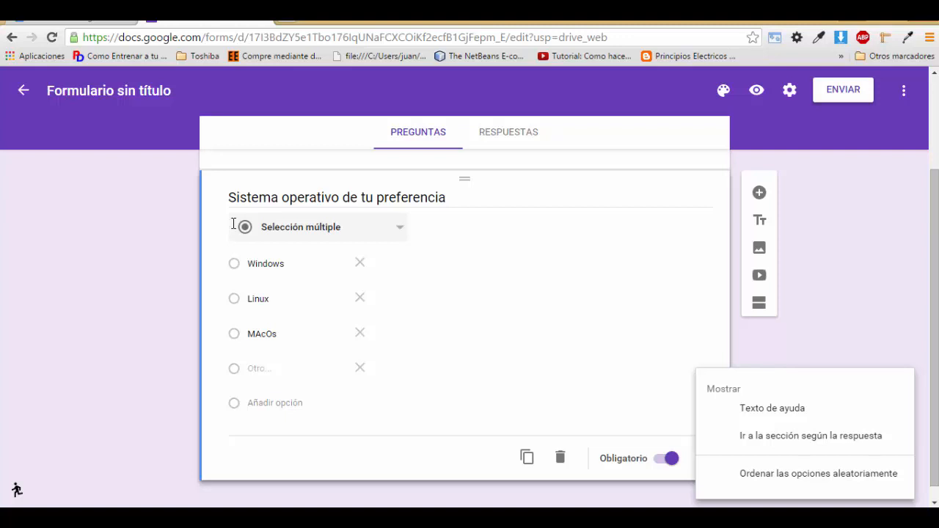
key("Down")
key("Return")
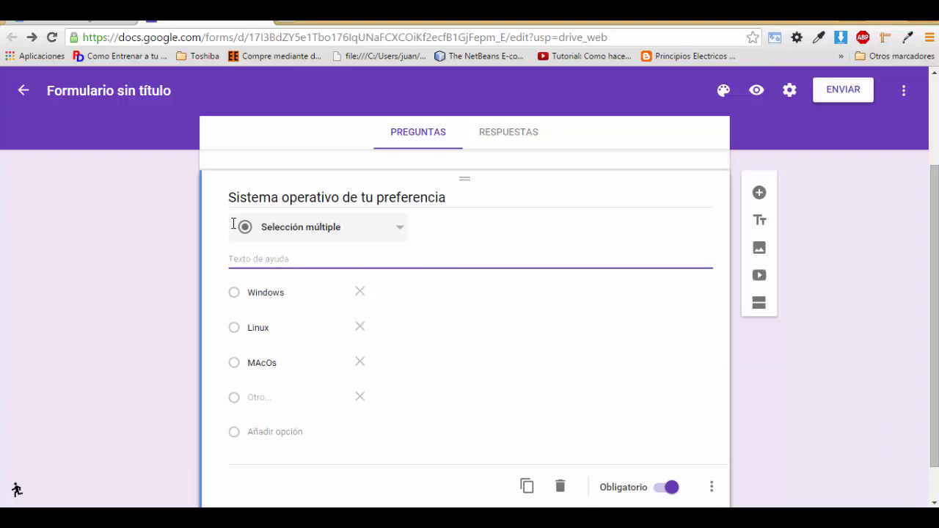
type("kfjsdlkfdsjklfsdjlfdsjflsdjfldsfjskldfjlsdf")
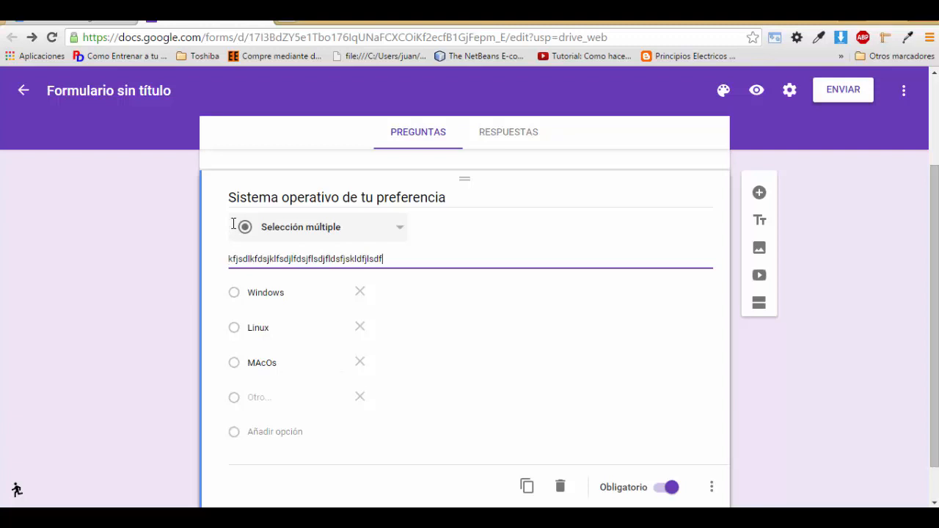
left_click(756, 90)
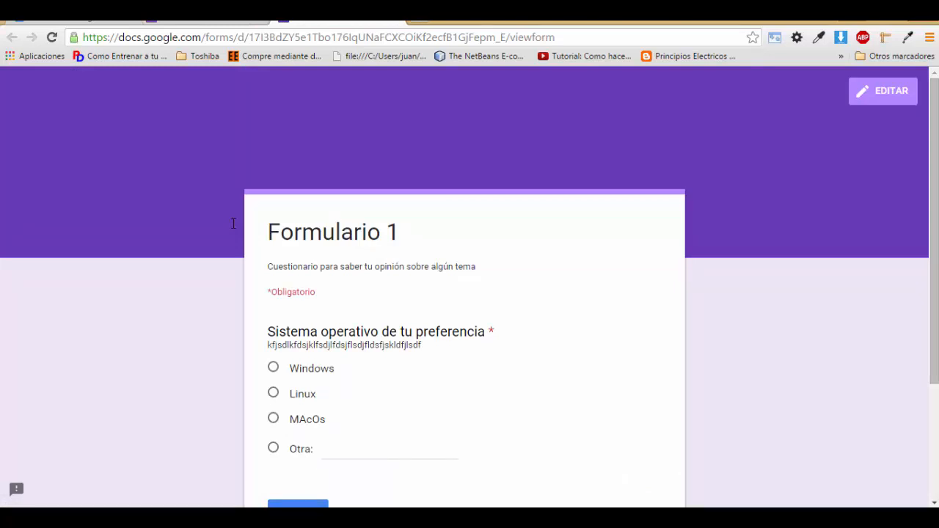
Step: Leave the preview, erase the filler help text, and turn off Texto de ayuda for the OS question
left_click_drag(268, 332, 495, 332)
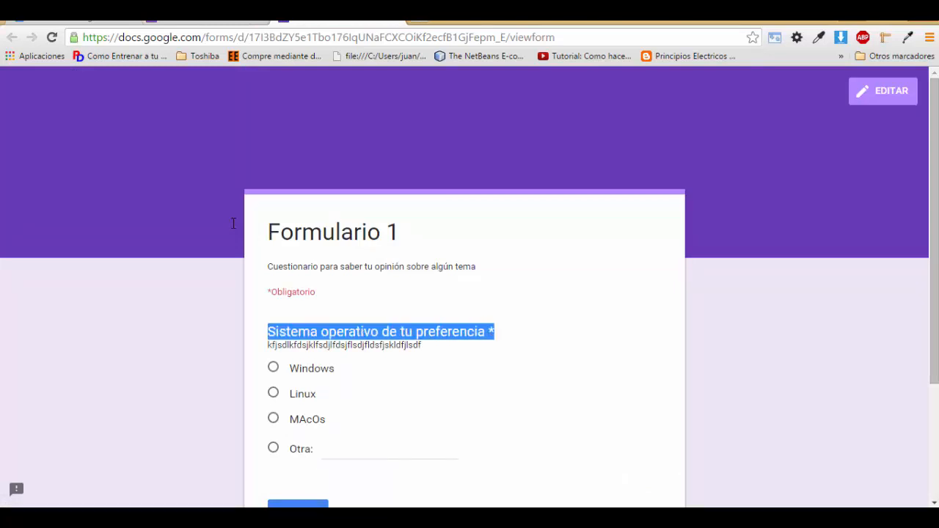
left_click_drag(422, 345, 267, 345)
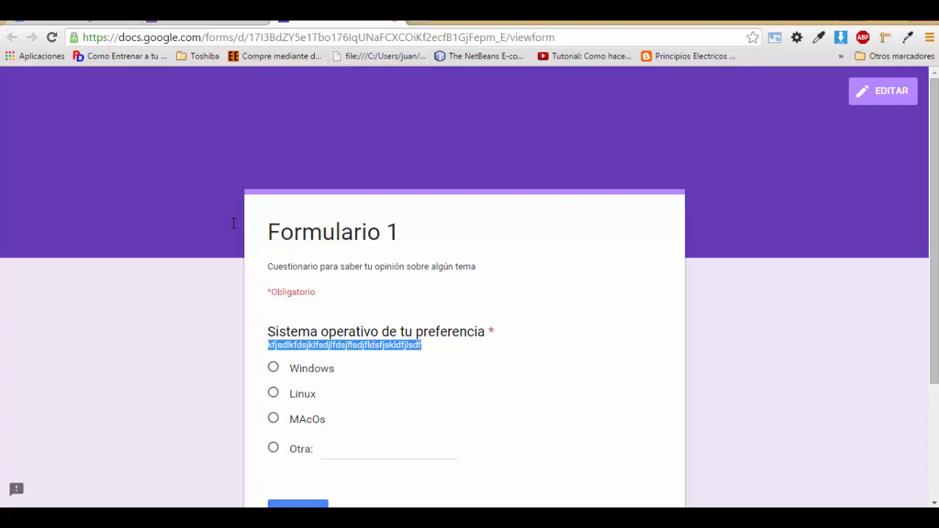
left_click(394, 20)
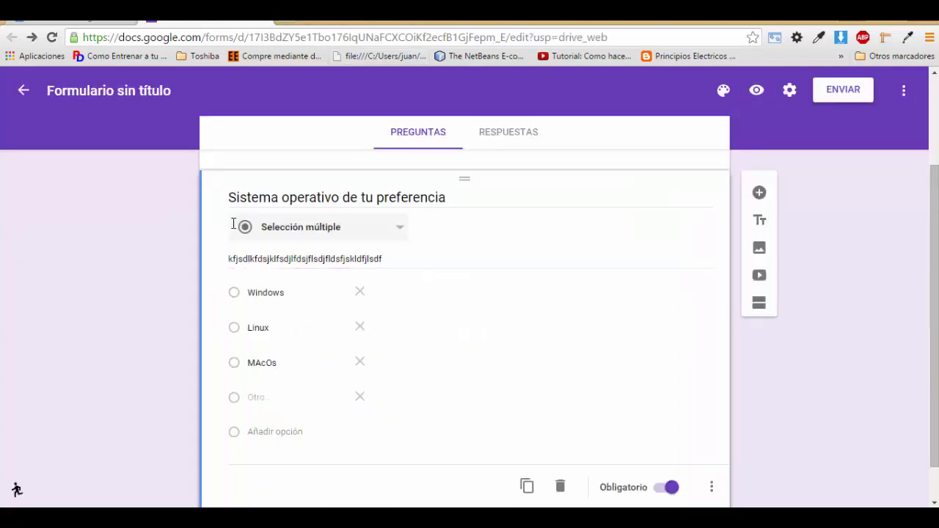
left_click(365, 259)
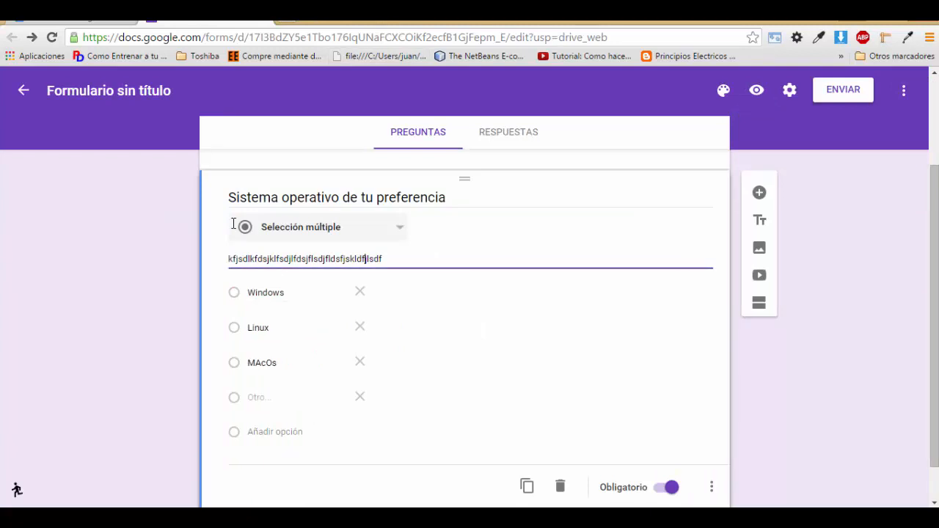
left_click_drag(384, 259, 228, 259)
key("BackSpace")
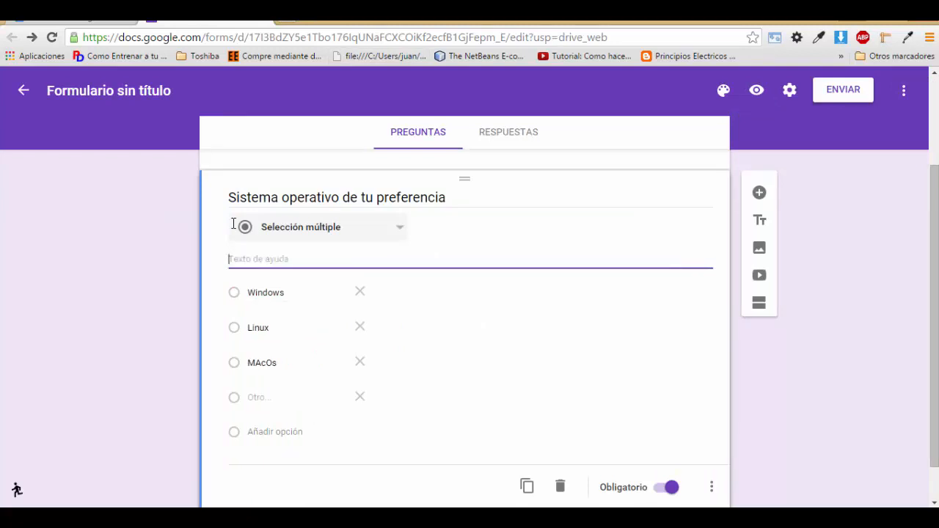
scroll(233, 223, "down", 1)
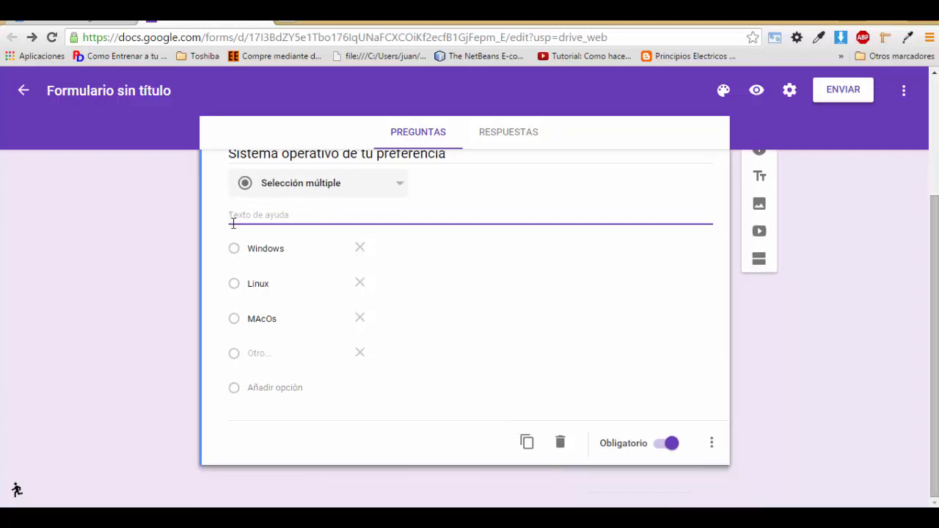
left_click(712, 442)
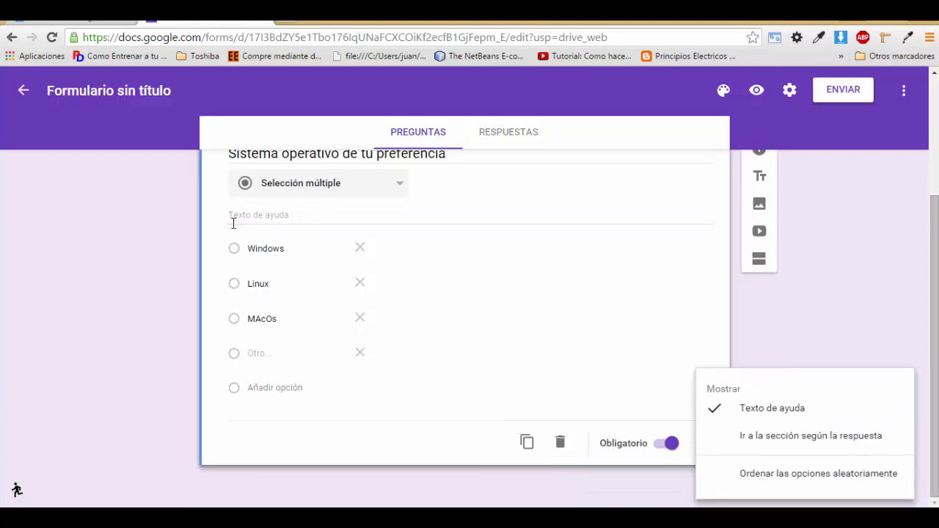
left_click(772, 408)
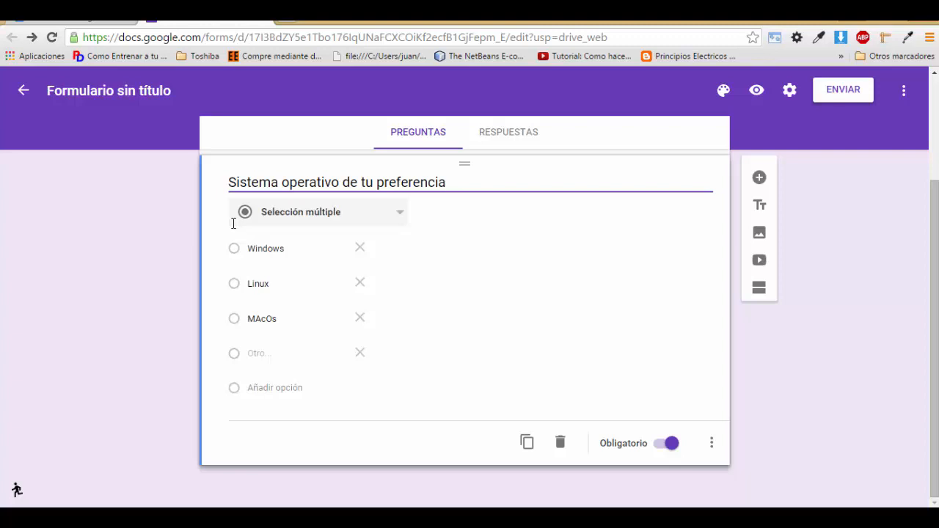
left_click(712, 442)
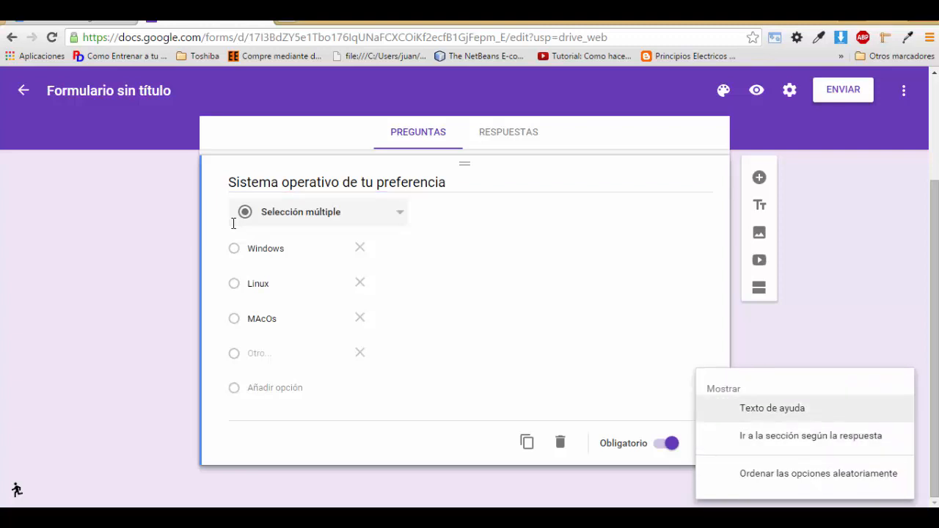
key("Down")
key("Down")
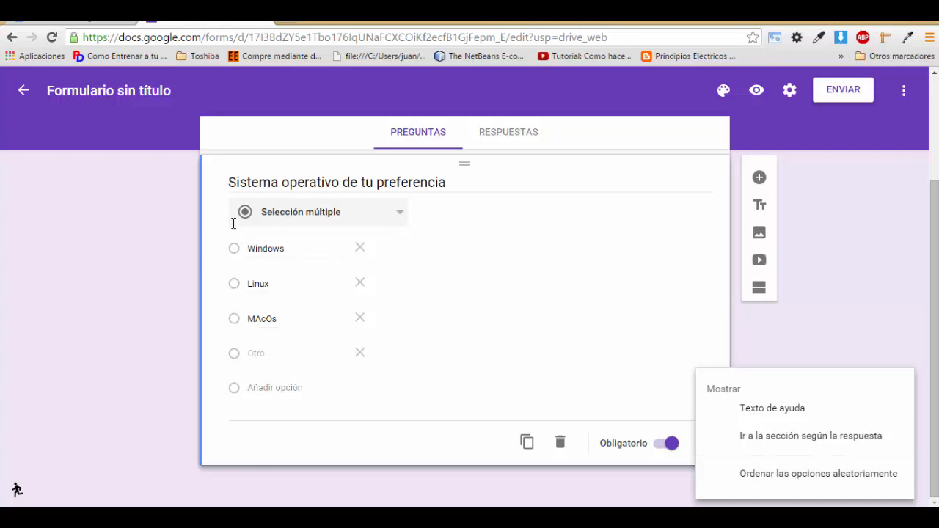
left_click(757, 90)
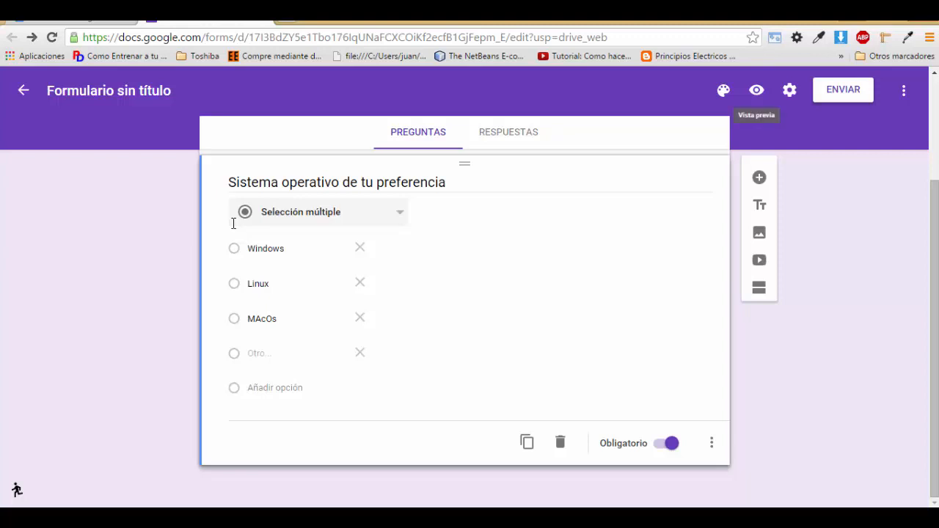
Step: Enable Ordenar las opciones aleatoriamente on the OS question and check it in the preview
left_click(756, 90)
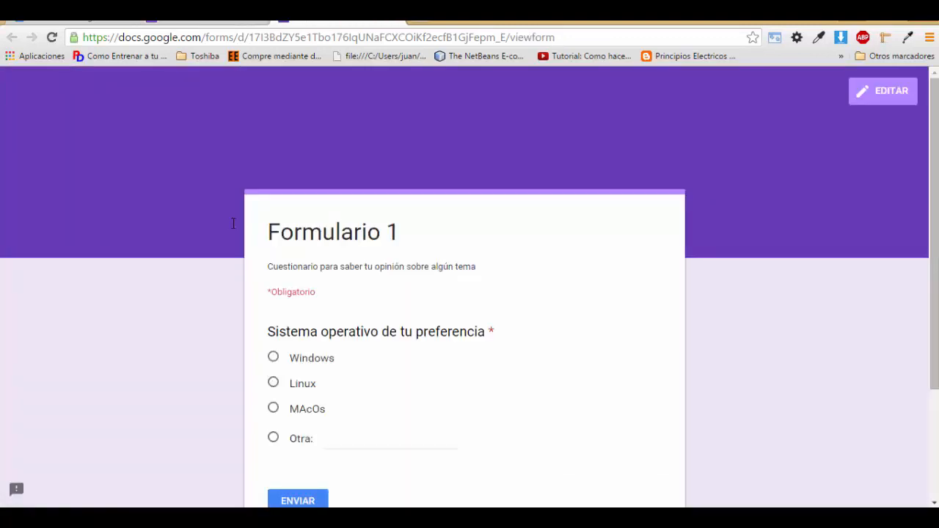
key("ctrl+w")
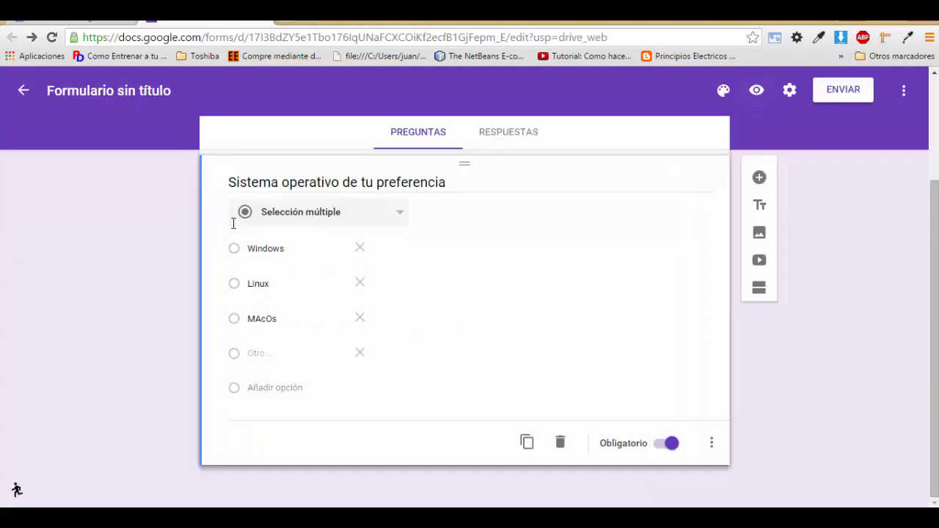
left_click(711, 443)
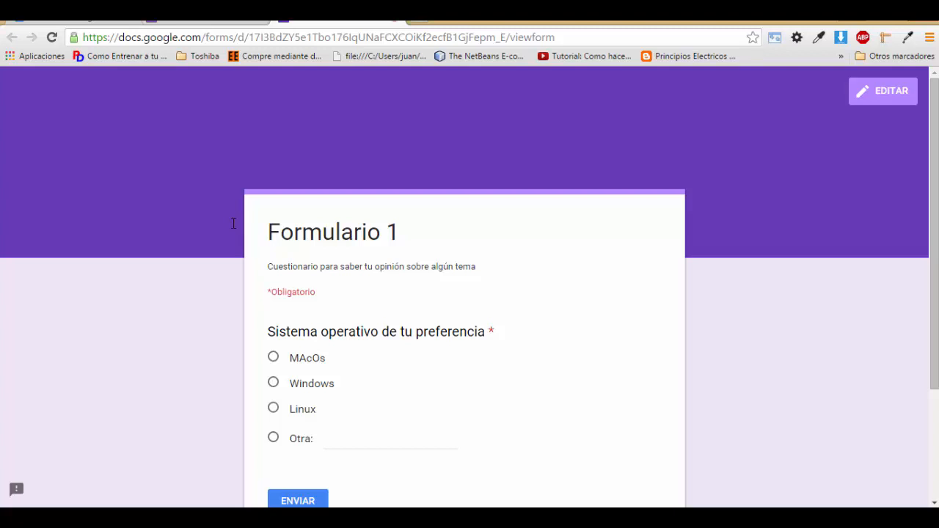
key("ctrl+w")
key("ctrl+a")
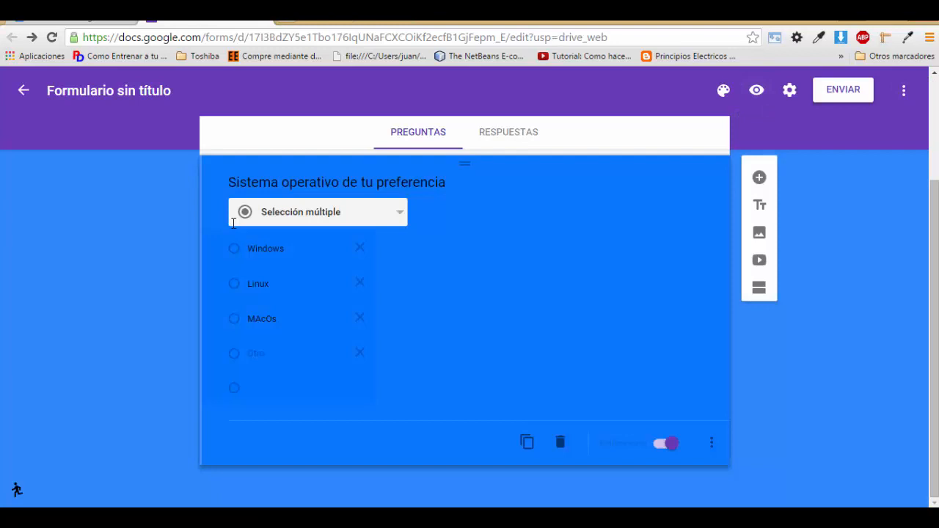
left_click(233, 223)
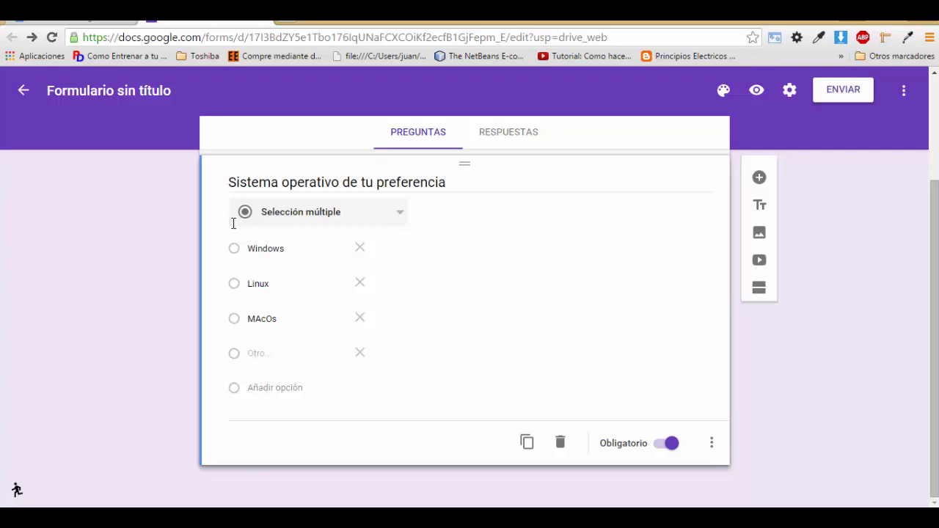
Step: Add a new question below the OS question and set its type to Respuesta corta
left_click(759, 177)
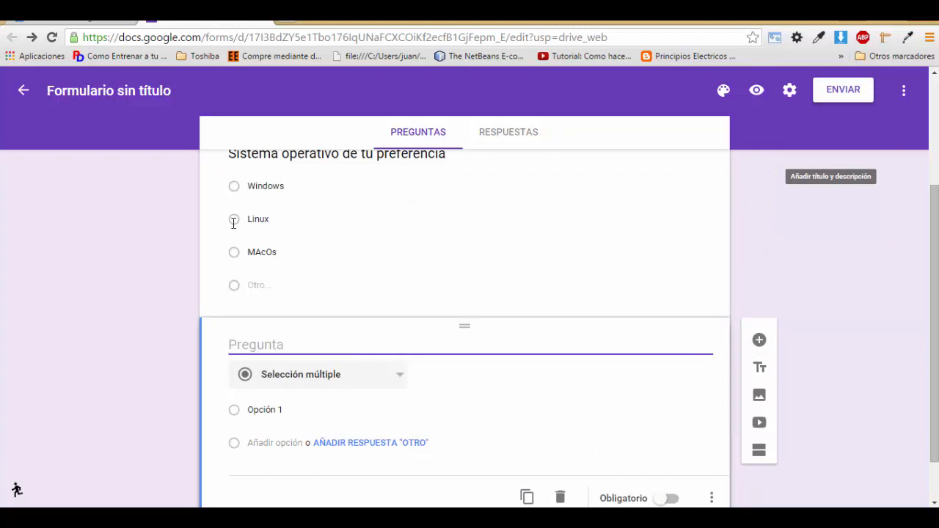
scroll(234, 223, "down", 1)
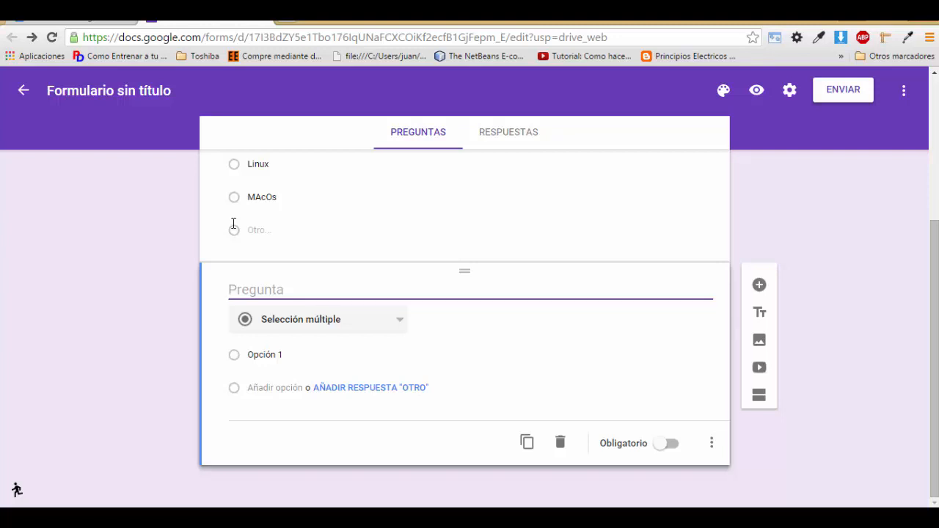
key("Tab")
key("Return")
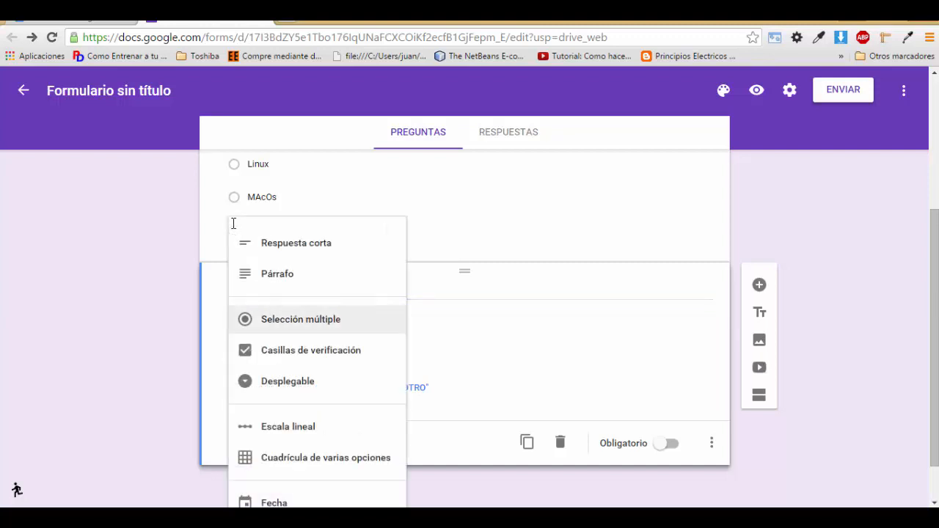
key("Up")
key("Up")
key("Down")
key("Down")
key("Down")
key("Down")
key("Down")
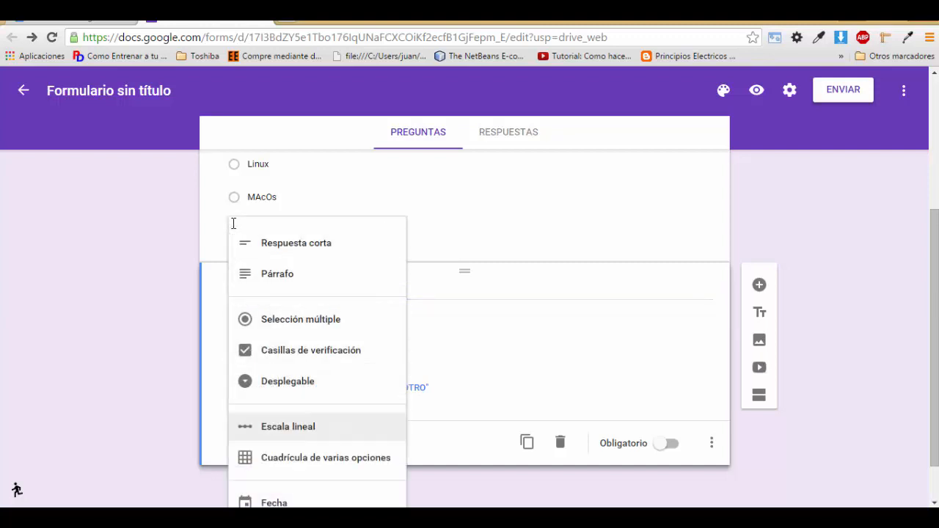
key("Down")
key("Up")
key("Up")
key("Up")
key("Up")
key("Up")
key("Up")
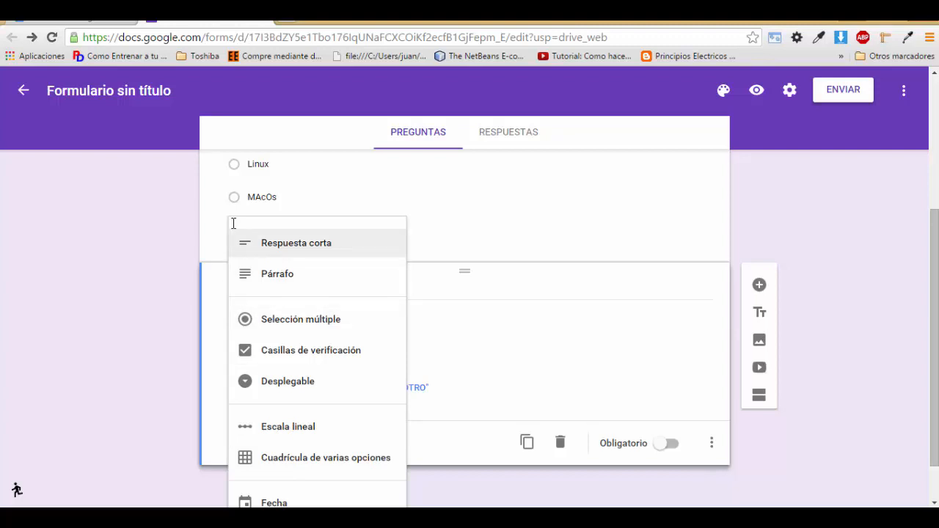
key("Down")
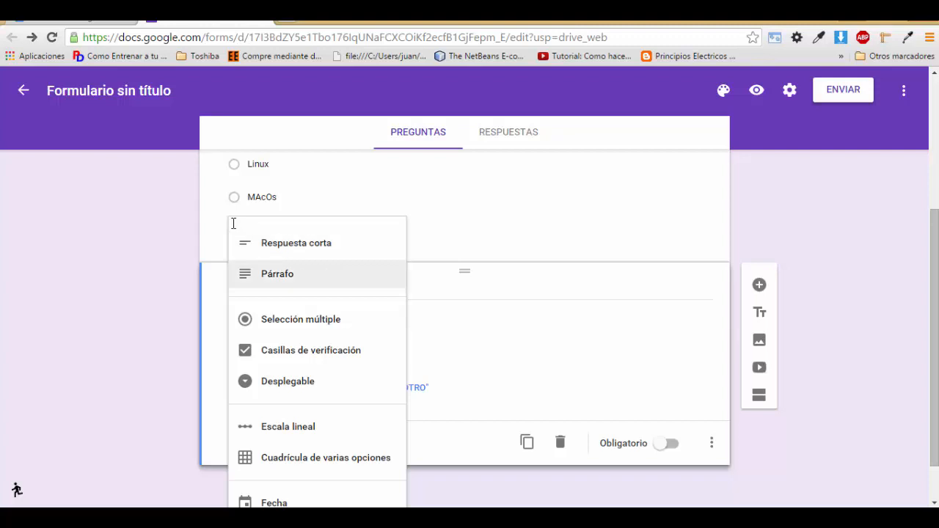
key("Up")
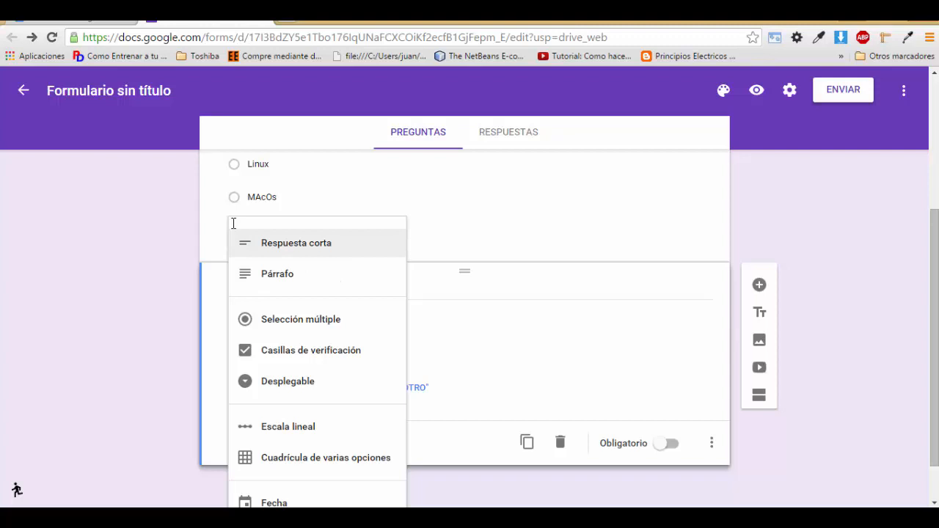
key("Return")
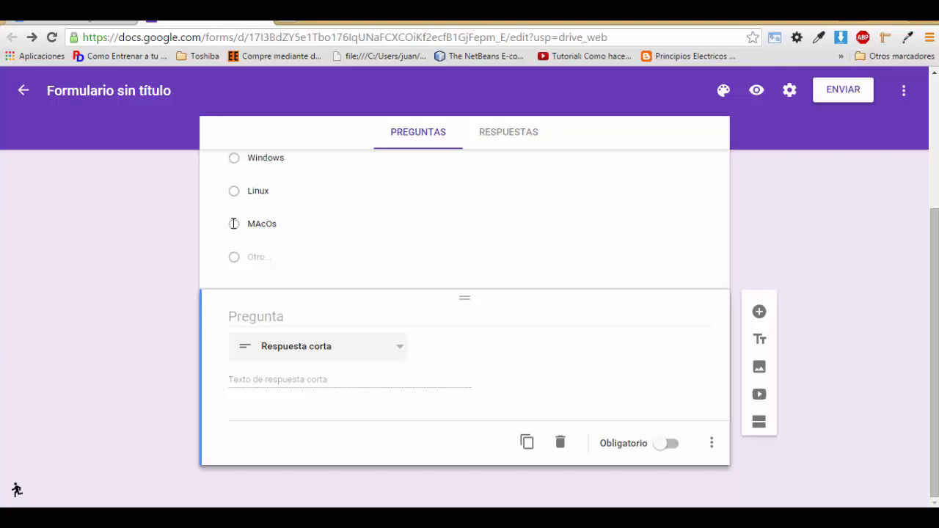
Step: Title the new question 'Cual es tu nombre' and preview the form
key("shift+Tab")
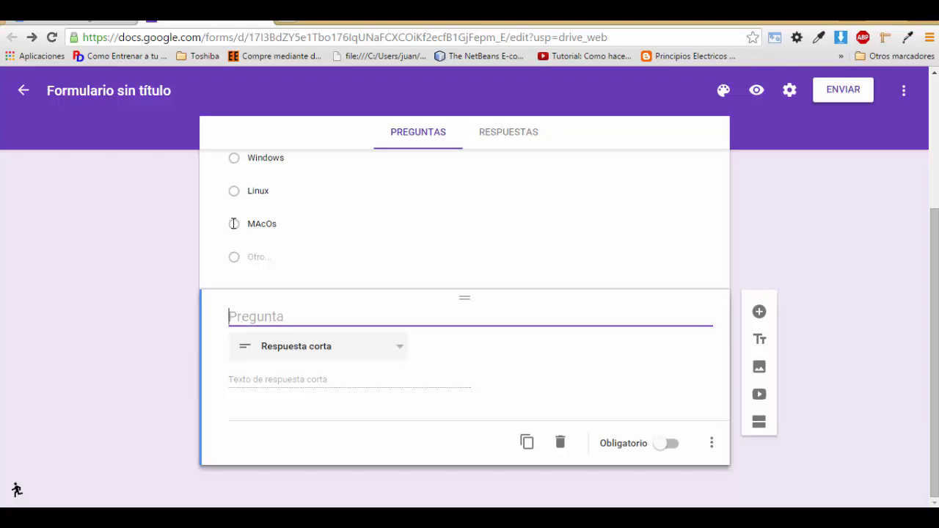
type("Cuel es tu nombre")
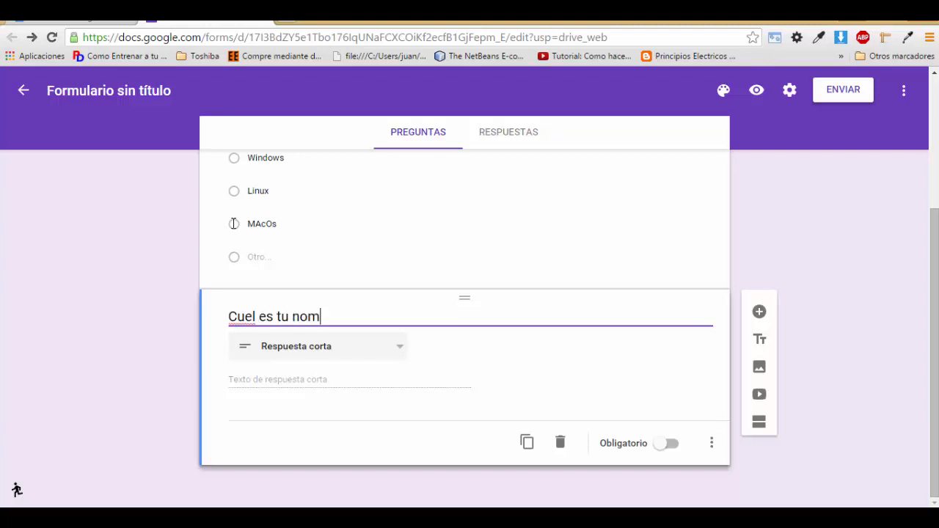
key("Left")
key("Left")
key("Left")
key("Left")
key("Left")
key("Left")
key("Left")
key("Left")
key("Left")
key("Left")
key("Left")
key("Left")
key("Left")
key("BackSpace")
key("BackSpace")
type("al")
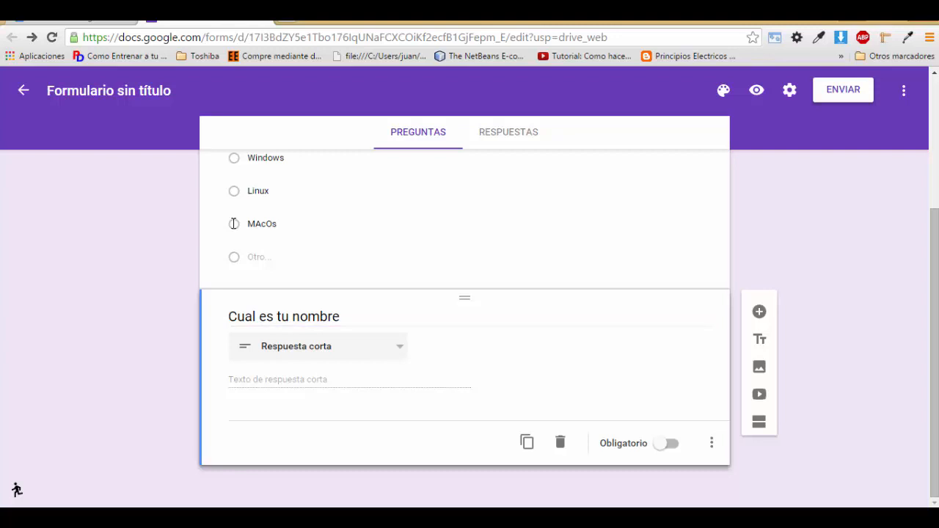
left_click(756, 90)
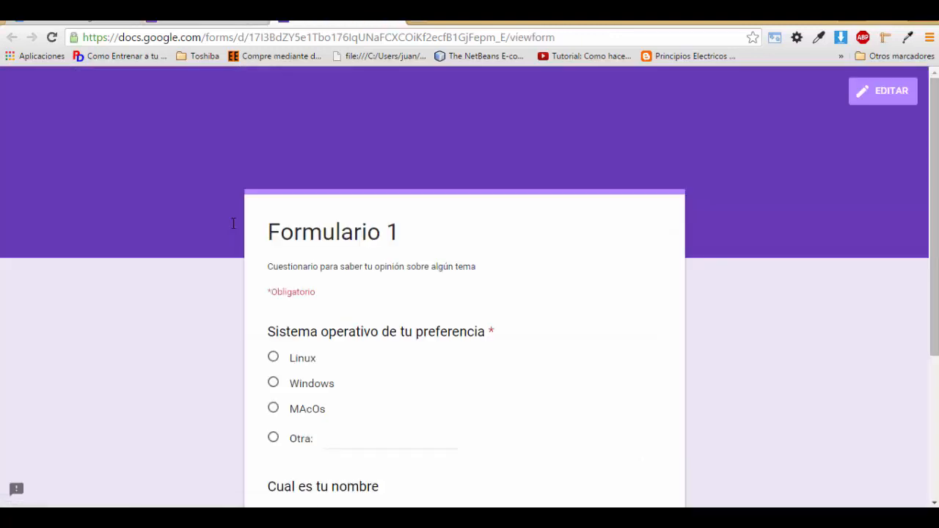
Step: Enter and correct test text in the name field, then close the preview to return to the editor
scroll(234, 223, "down", 3)
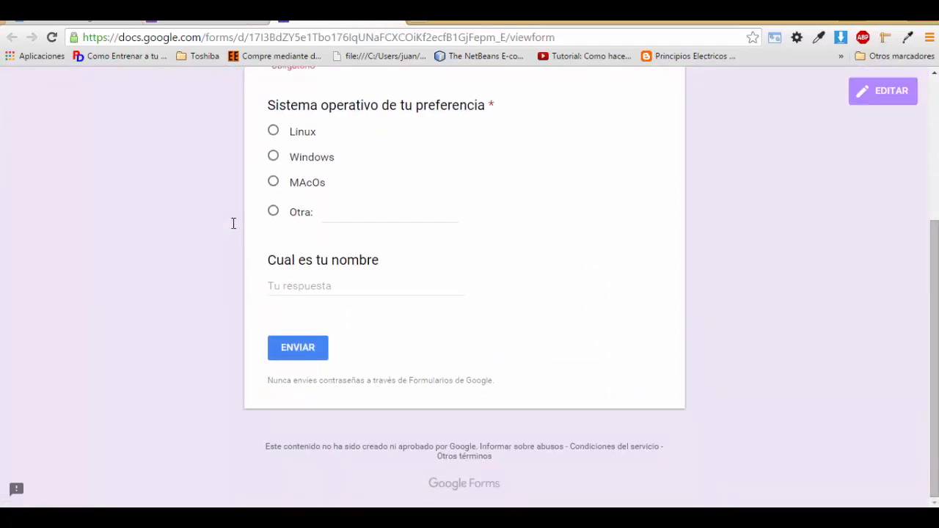
key("Tab")
type("asm.dmasdams,d")
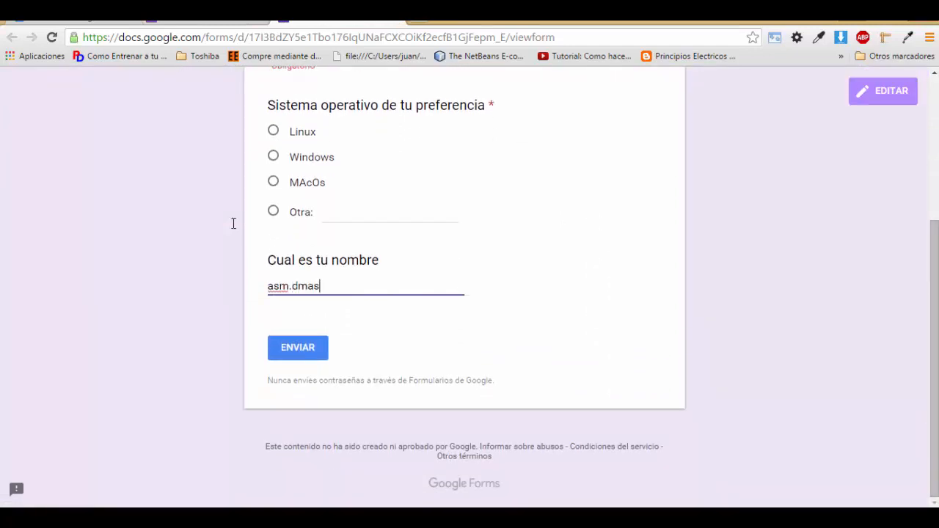
key("BackSpace")
key("BackSpace")
key("BackSpace")
key("BackSpace")
key("BackSpace")
key("BackSpace")
key("BackSpace")
key("BackSpace")
key("BackSpace")
key("BackSpace")
key("BackSpace")
key("BackSpace")
key("BackSpace")
key("BackSpace")
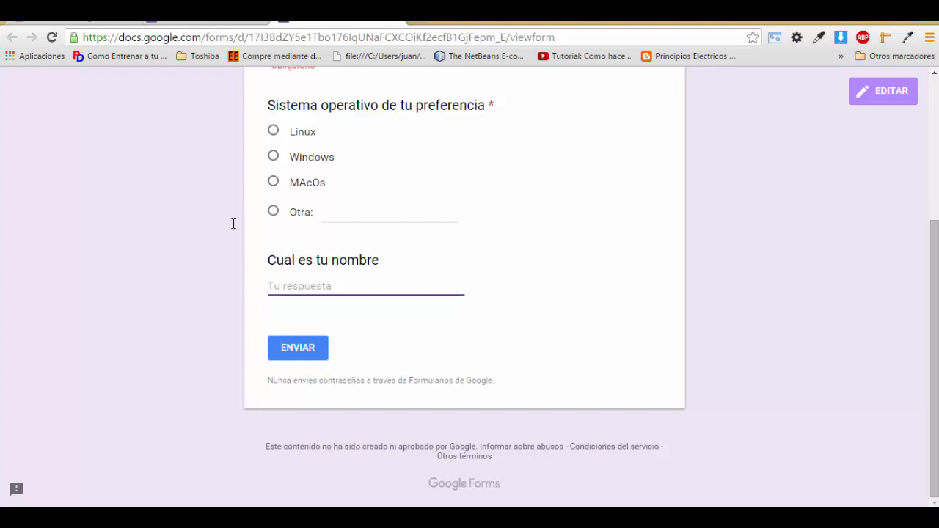
scroll(234, 223, "up", 3)
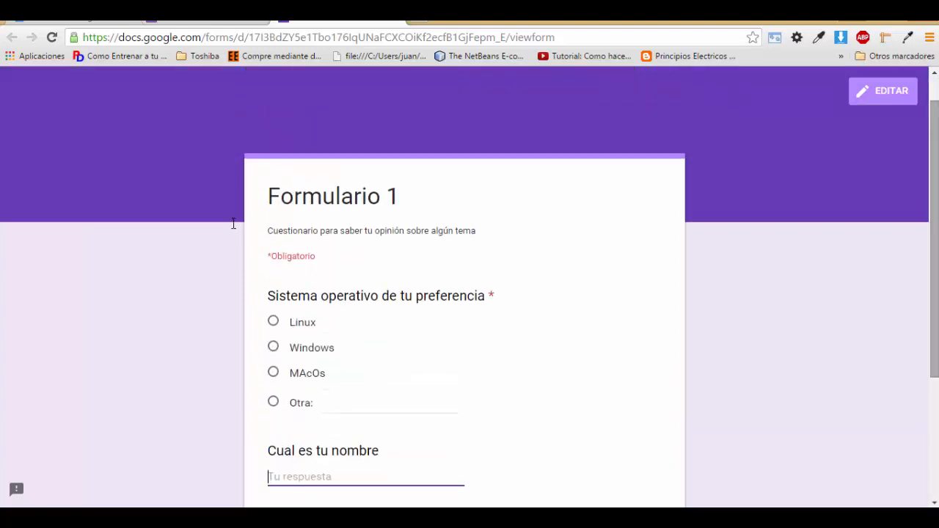
key("ctrl+w")
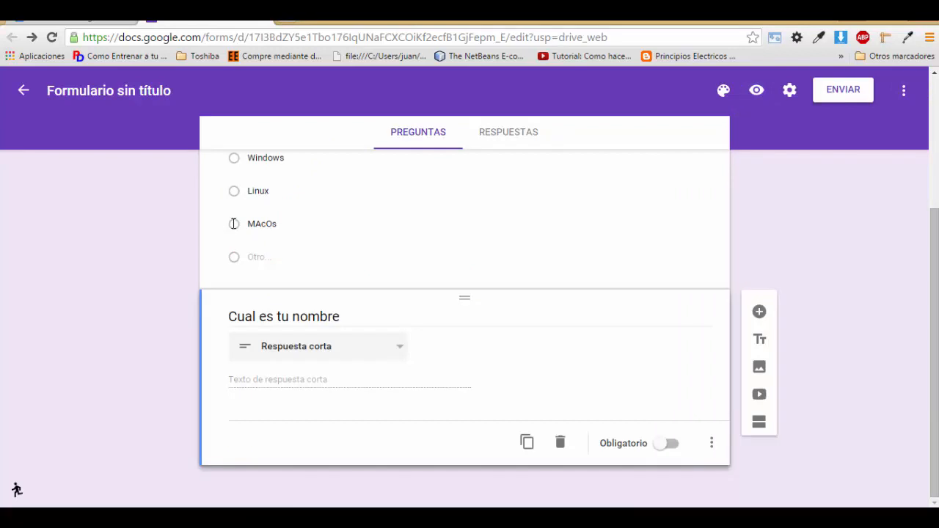
Step: Add data validation to the name question, keeping type Número and condition Mayor que
left_click(711, 442)
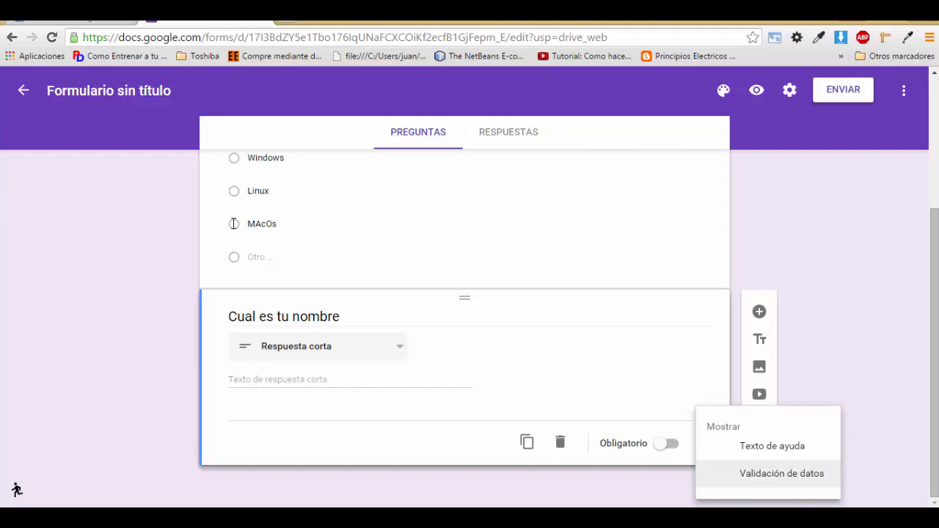
left_click(781, 473)
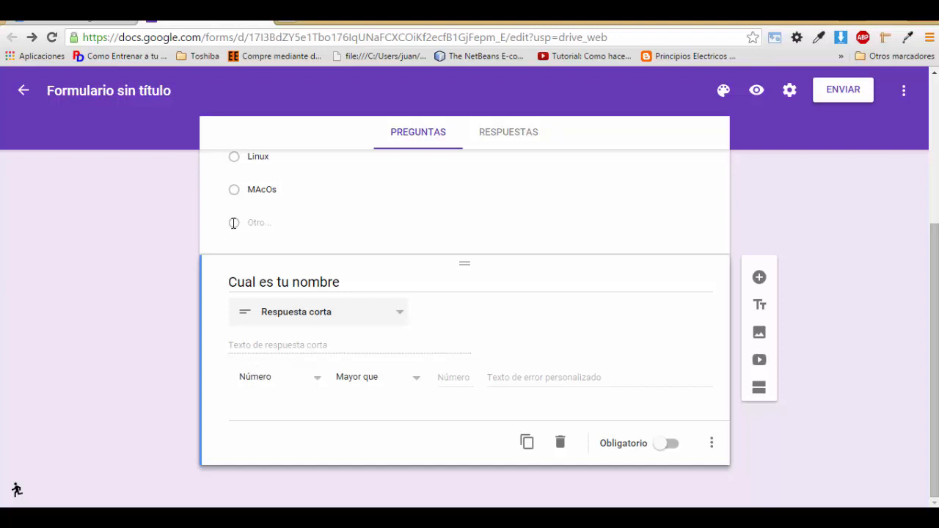
key("Down")
key("Down")
key("Up")
key("Down")
key("Down")
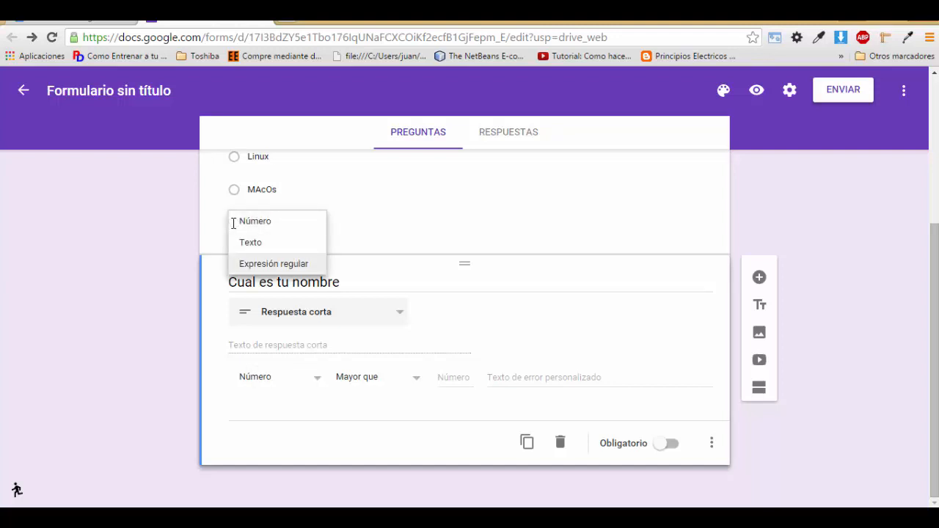
key("Escape")
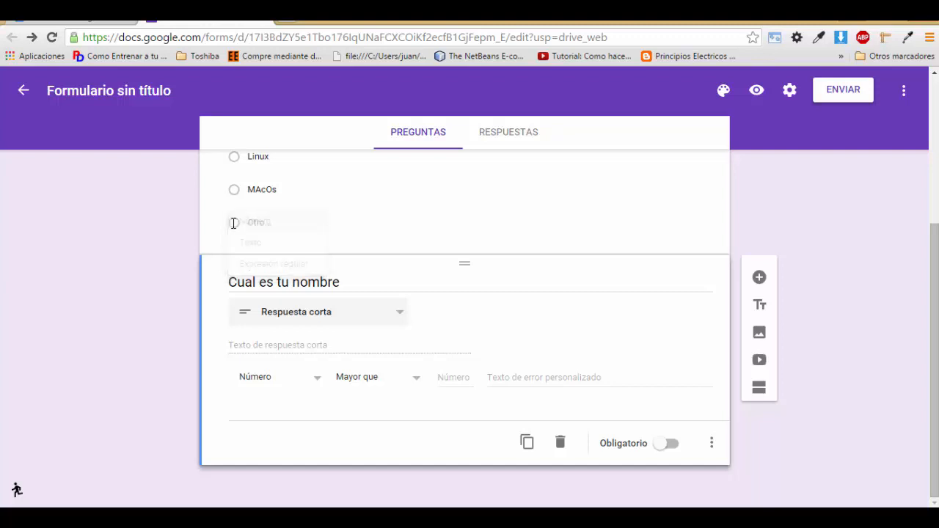
left_click(377, 377)
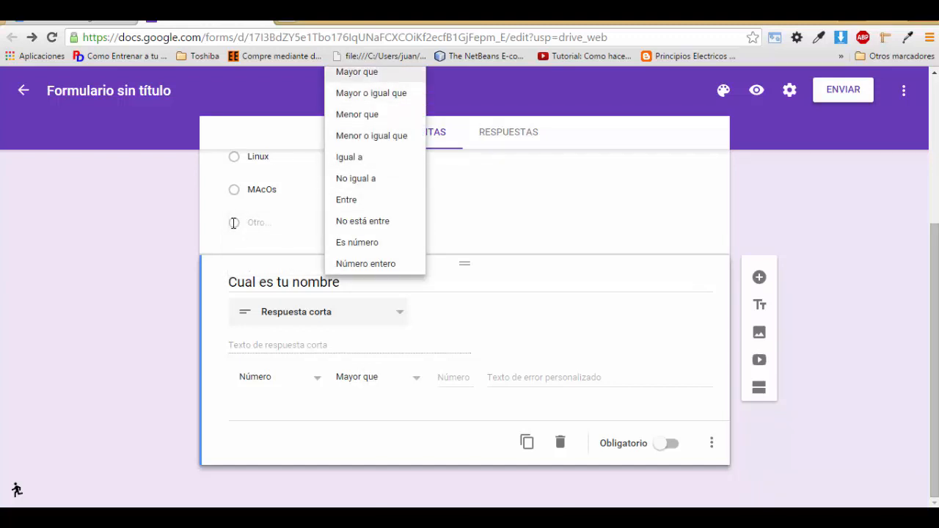
key("Escape")
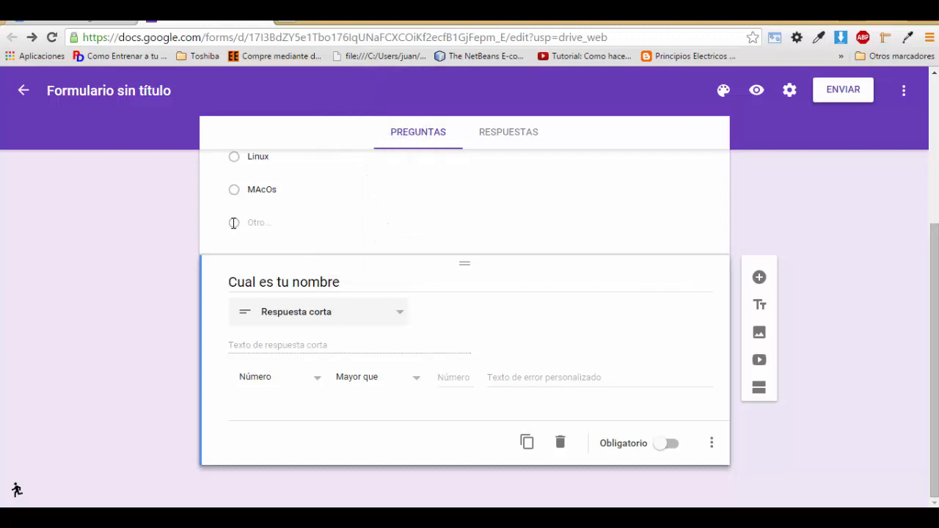
Step: Set the validation threshold to 1000 with error message 'Debe ser mayor a mil'
left_click(499, 378)
left_click(454, 377)
type("1000")
type("Debe sa")
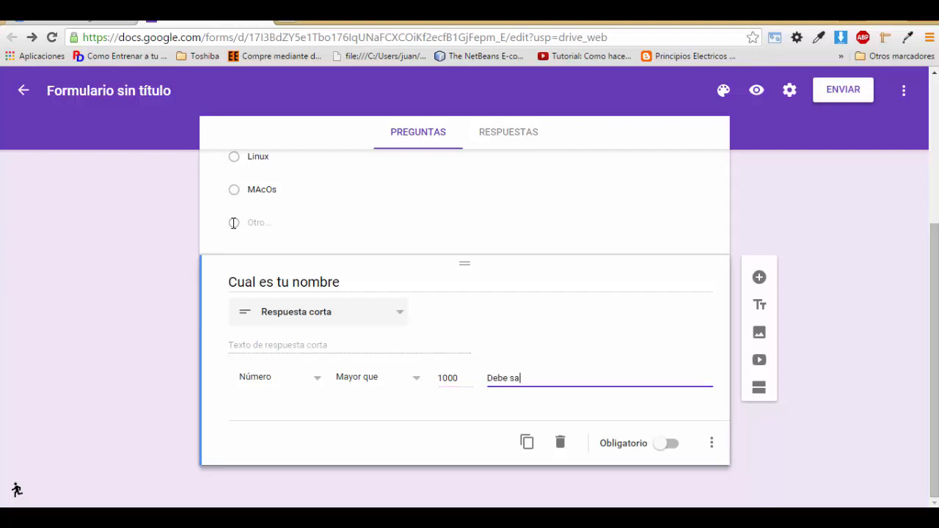
key("BackSpace")
type("er ma")
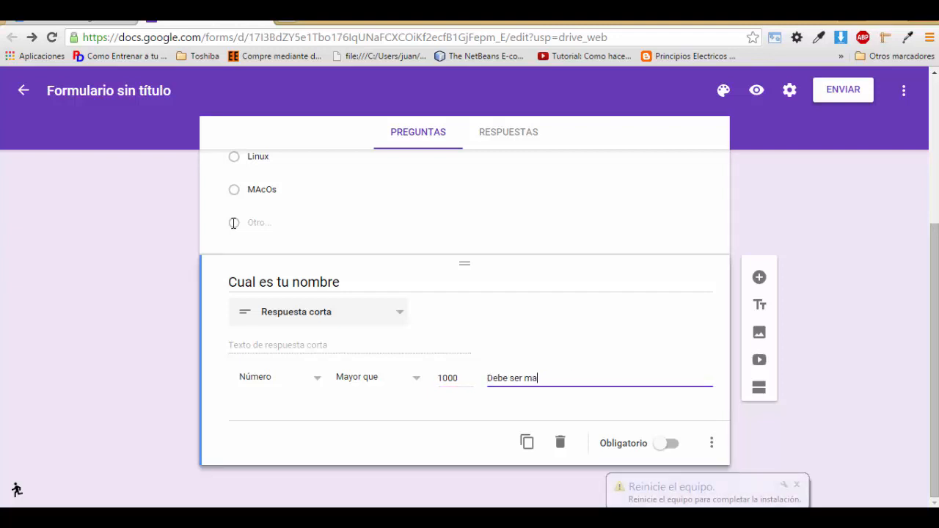
type("yor a mil")
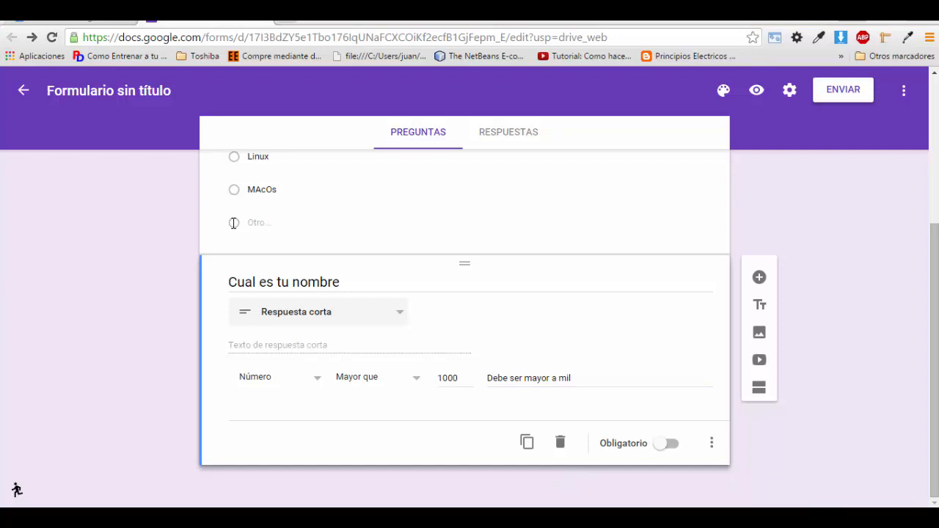
Step: Preview the form and enter text in the name field to trigger the validation error
left_click(757, 90)
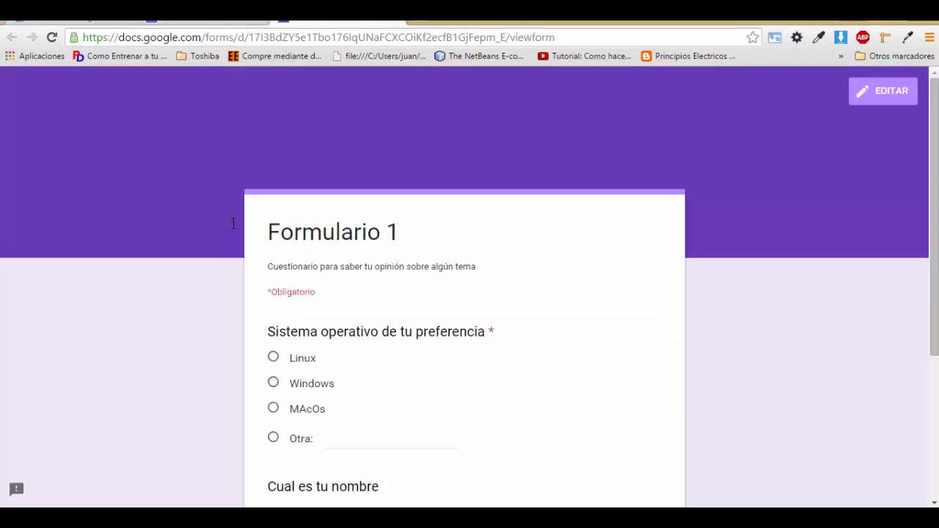
scroll(234, 223, "down", 3)
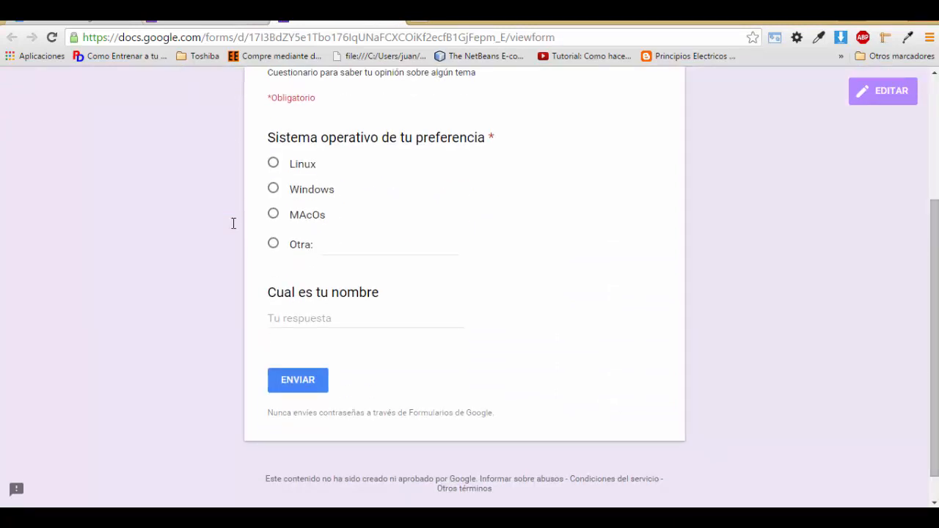
left_click(366, 318)
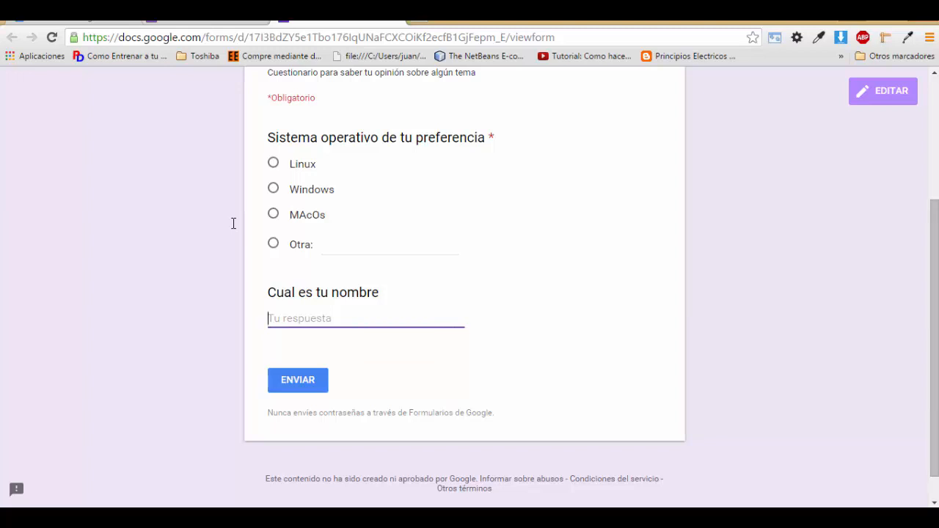
type("ereerwerwer")
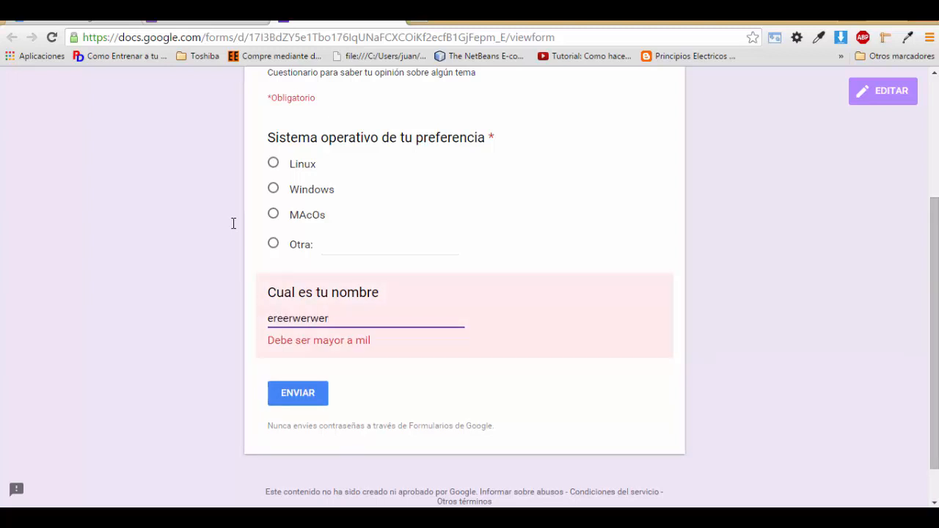
left_click(233, 223)
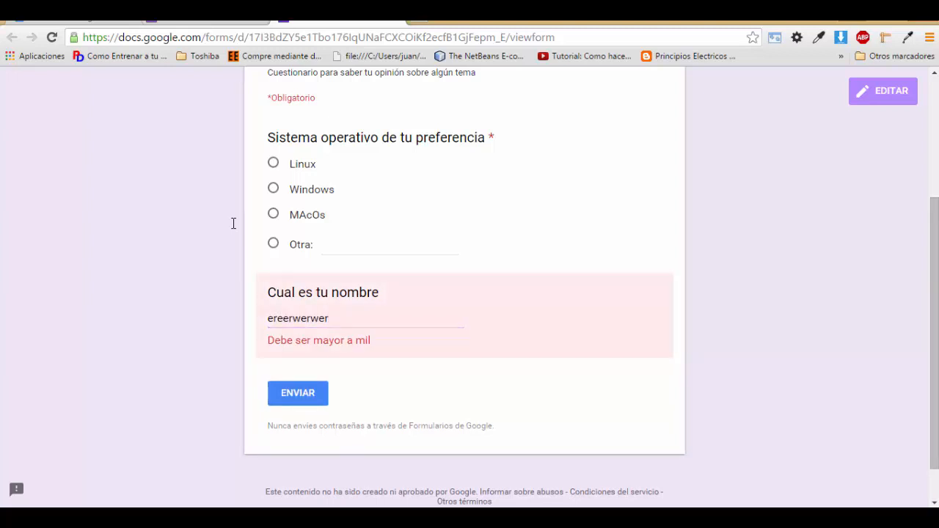
Step: Test the name field with 900, then 90000, against the greater-than-1000 rule
key("Tab")
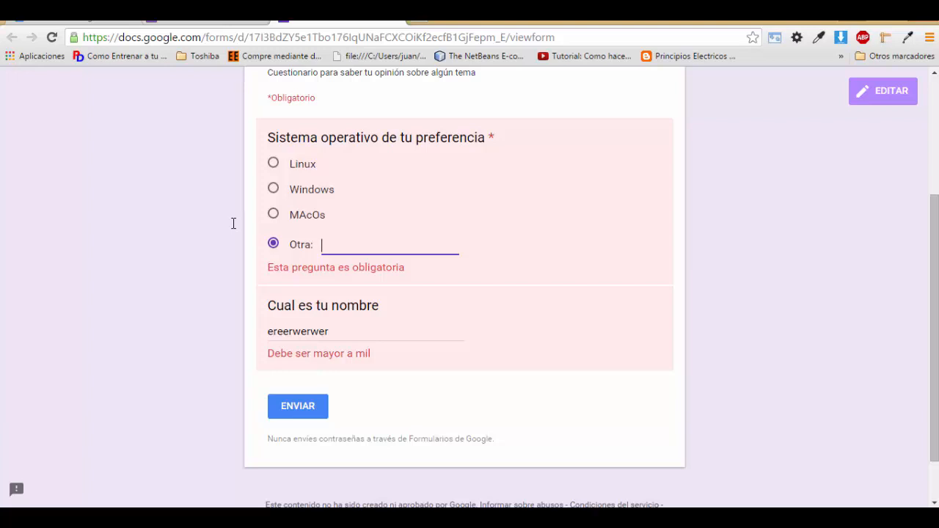
key("Tab")
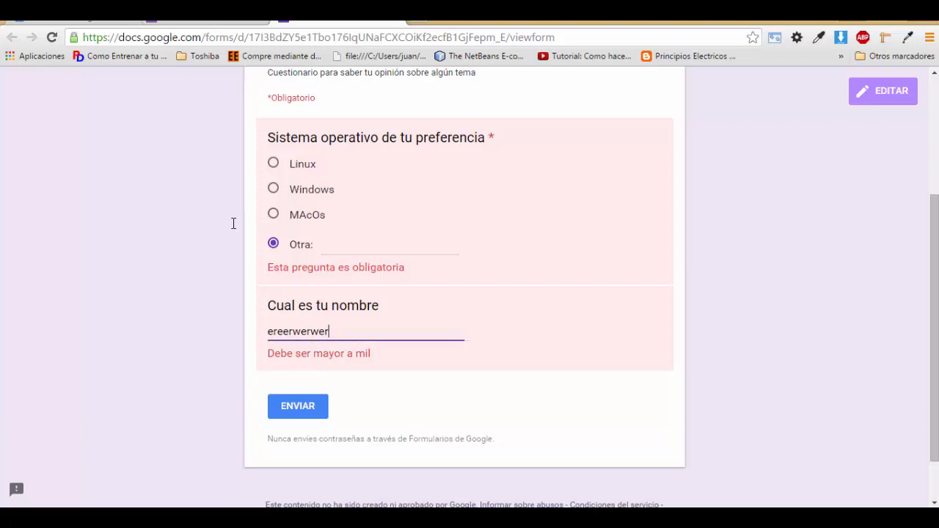
key("BackSpace")
key("BackSpace")
key("BackSpace")
key("BackSpace")
key("BackSpace")
key("BackSpace")
key("BackSpace")
key("BackSpace")
key("BackSpace")
key("BackSpace")
key("BackSpace")
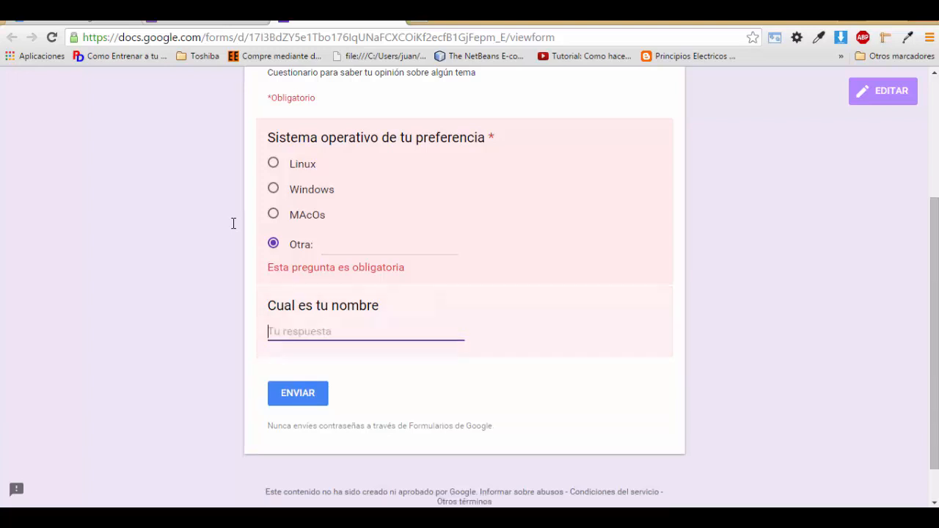
type("900")
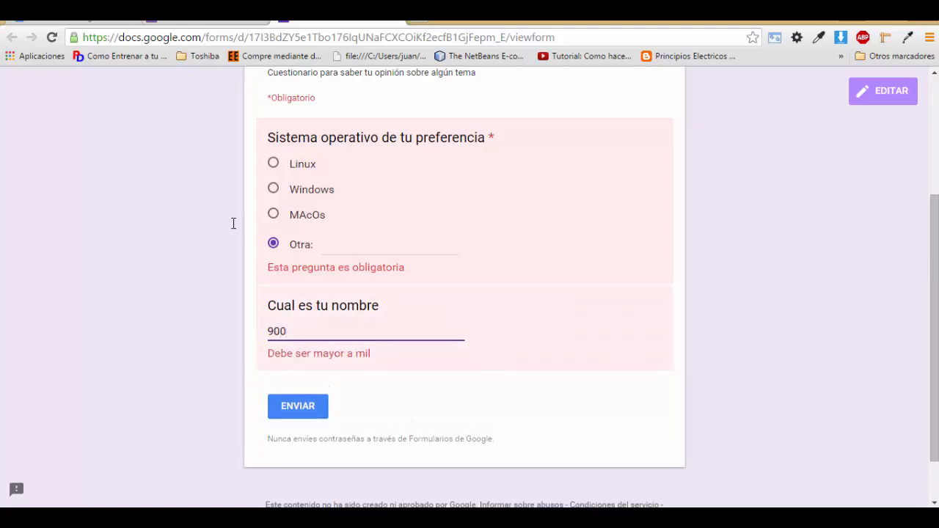
key("BackSpace")
key("BackSpace")
key("BackSpace")
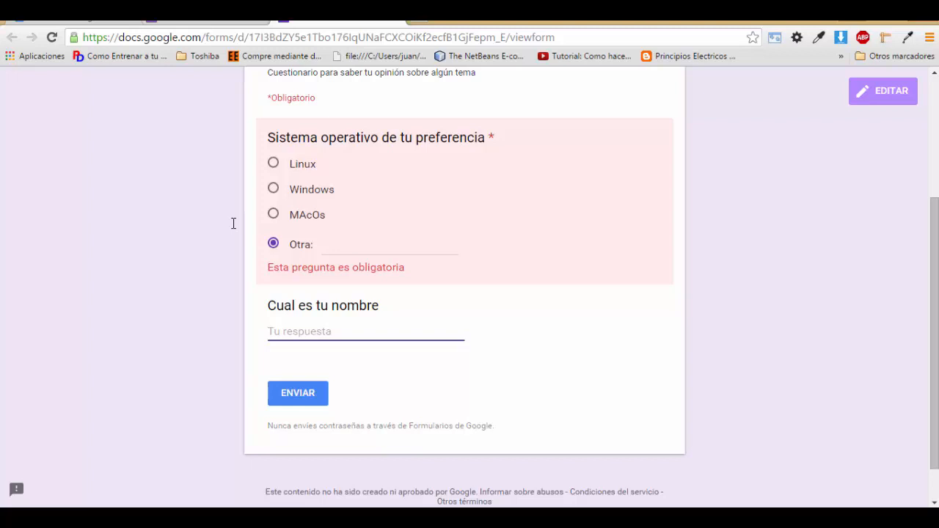
type("90000")
Step: Close the preview and switch the name question's validation type to Texto
key("ctrl+w")
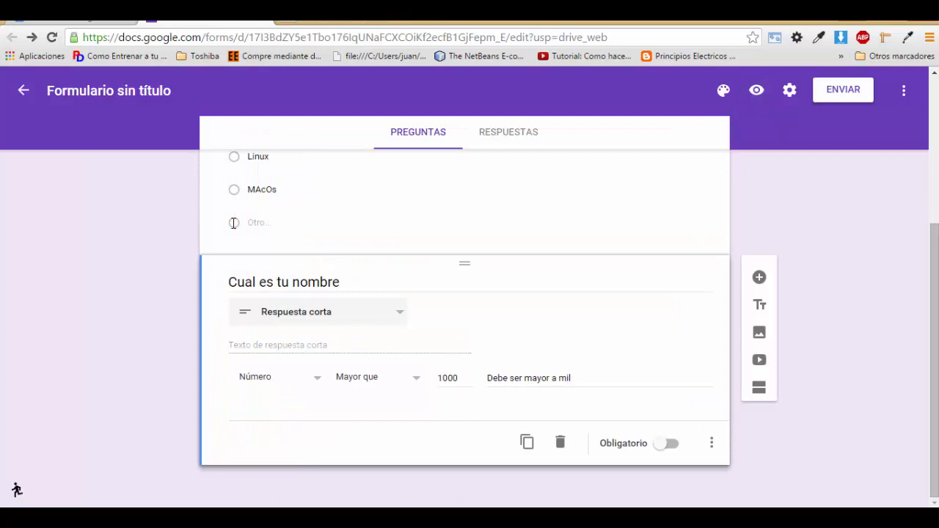
key("Return")
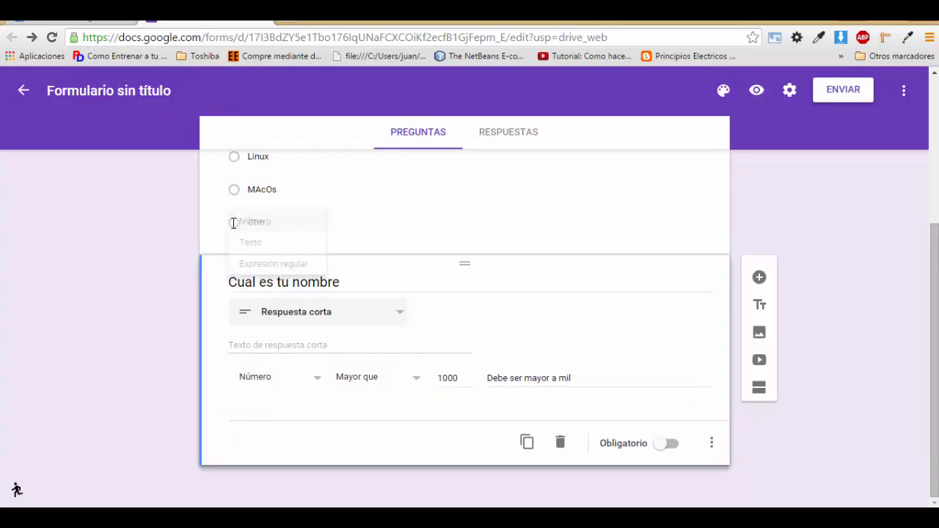
key("Up")
key("Up")
key("Return")
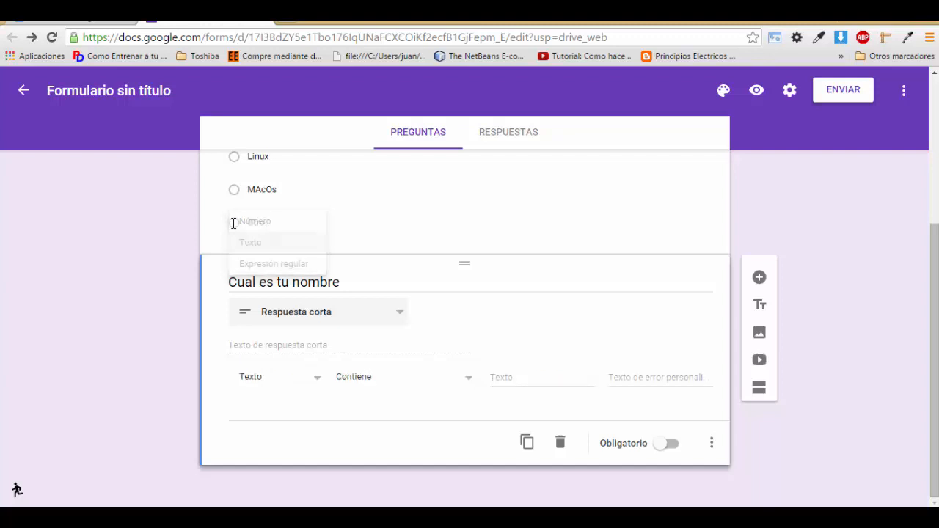
Step: Require an e-mail address with the error message 'No es un correo'
key("Tab")
key("Return")
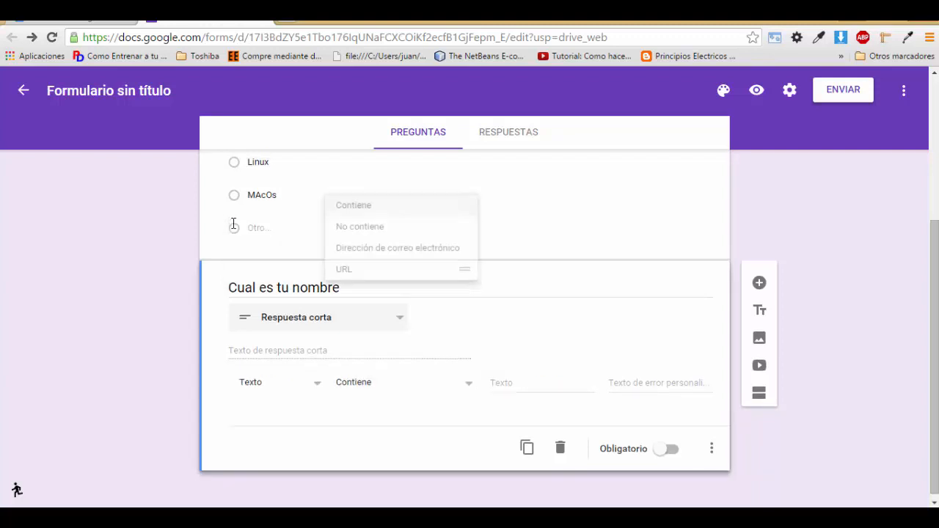
key("Down")
key("Up")
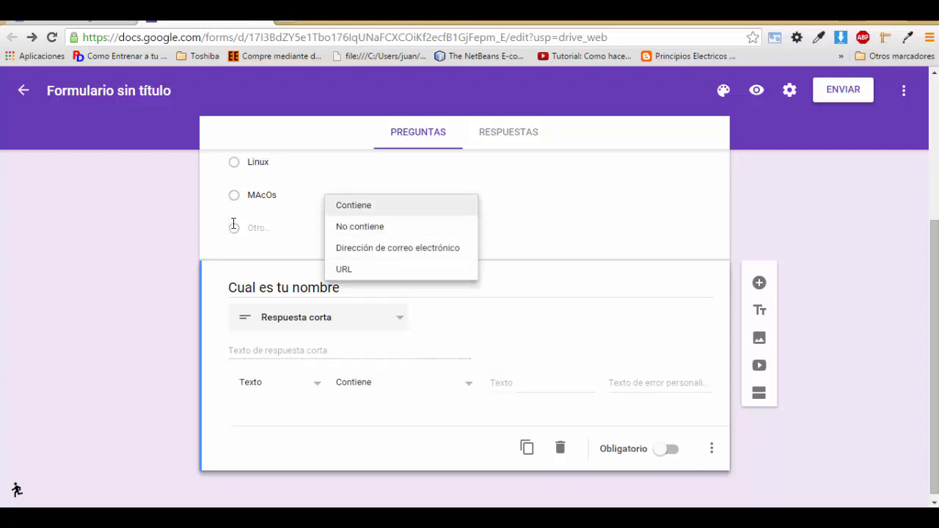
key("Down")
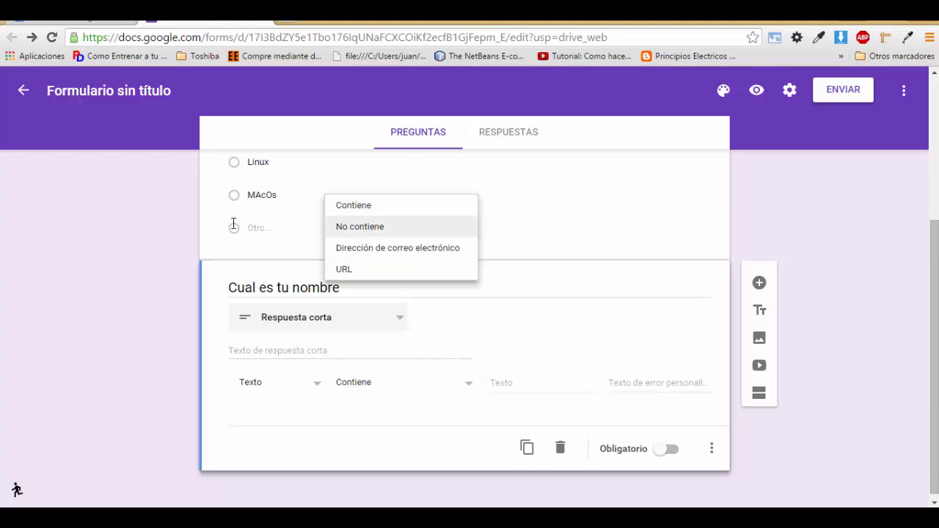
key("Down")
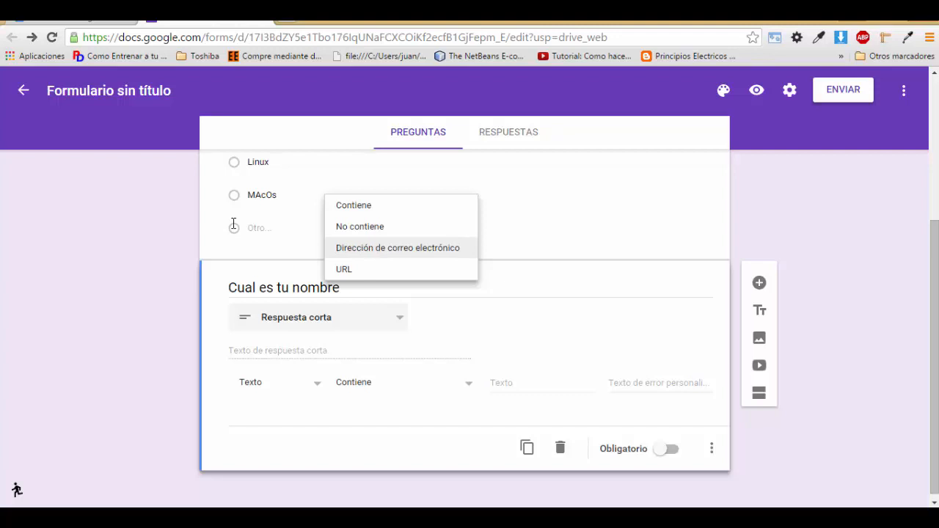
key("Down")
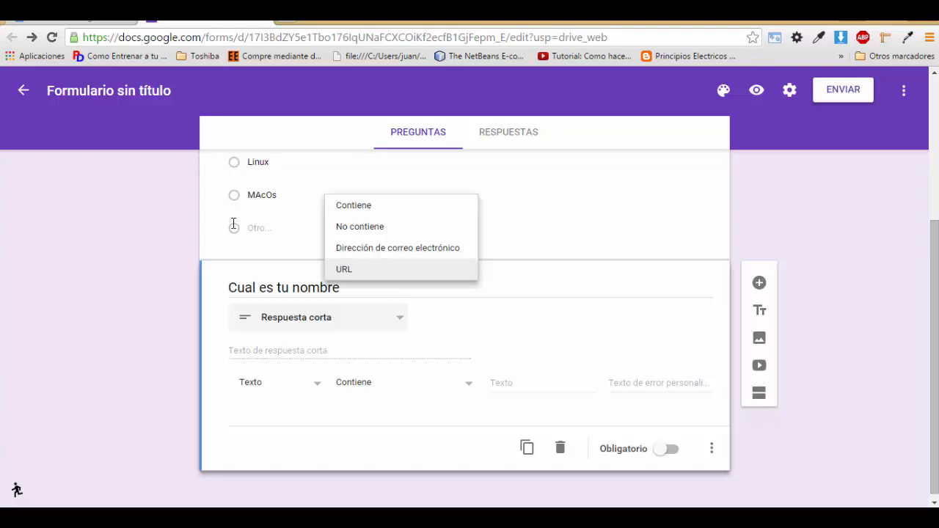
key("Up")
key("Return")
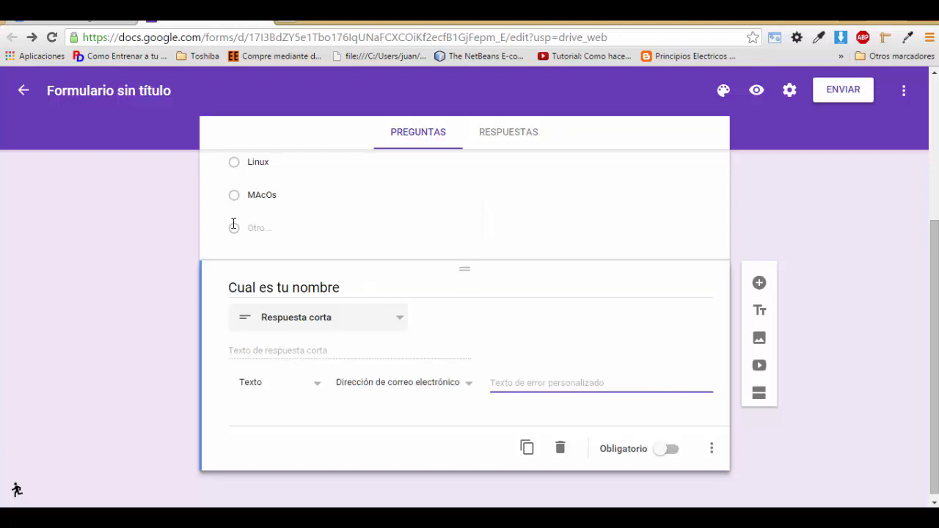
type("Noes un correo")
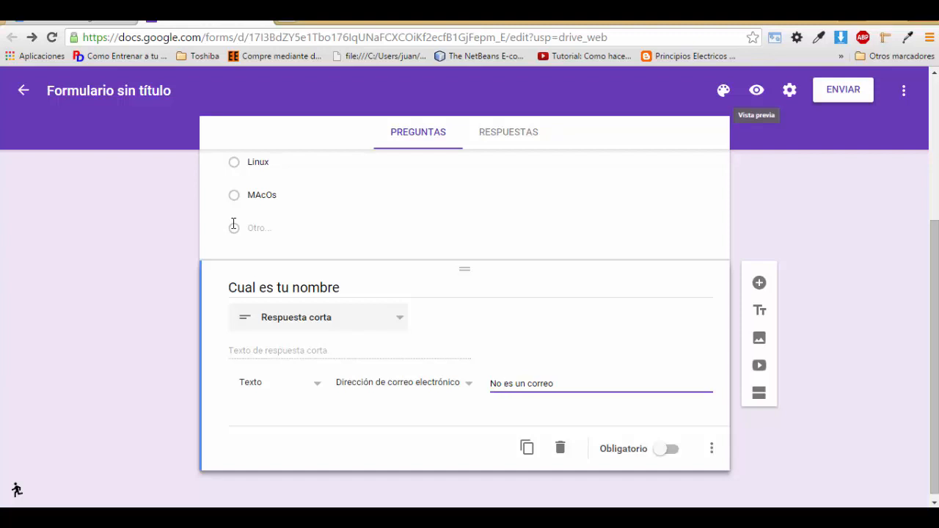
left_click(756, 90)
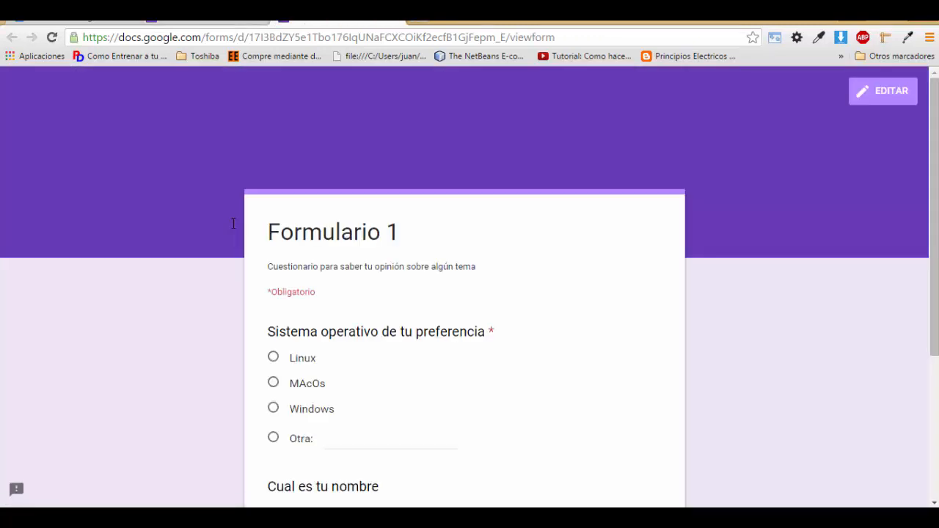
scroll(234, 223, "down", 3)
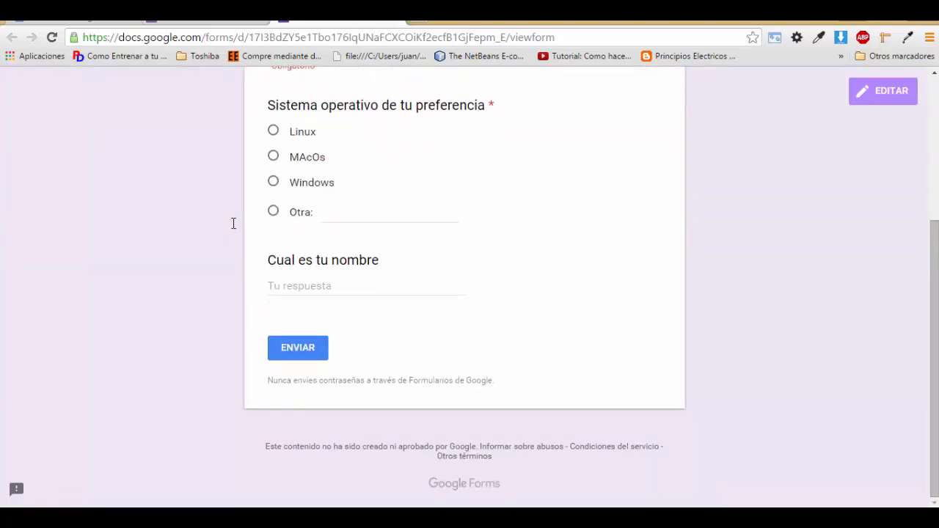
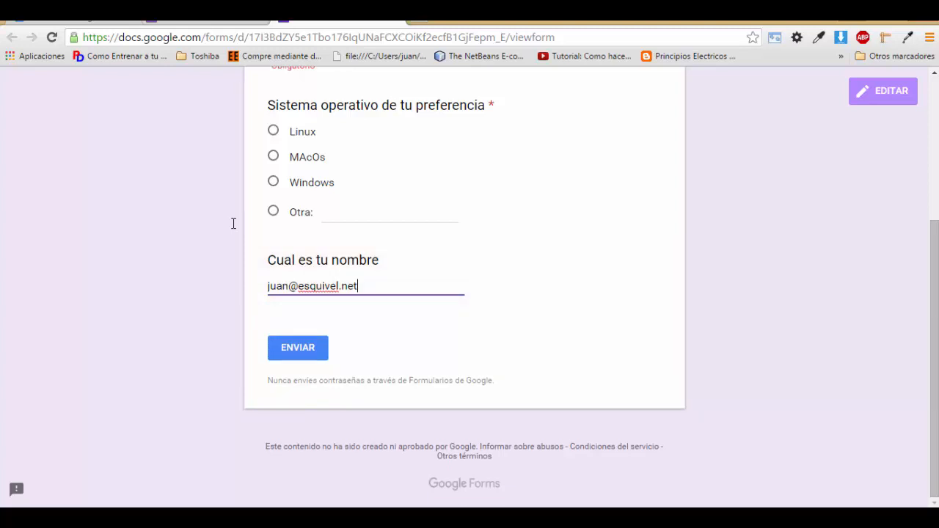
key("ctrl+a")
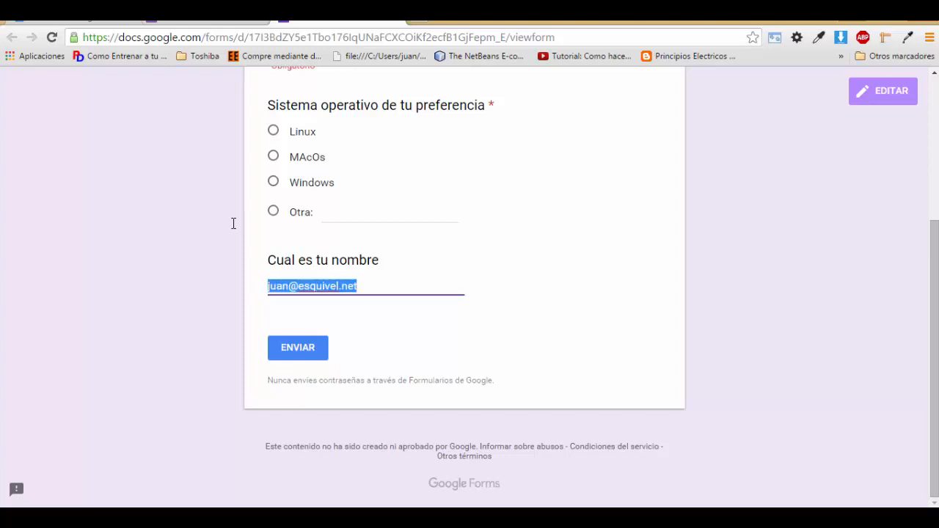
key("Right")
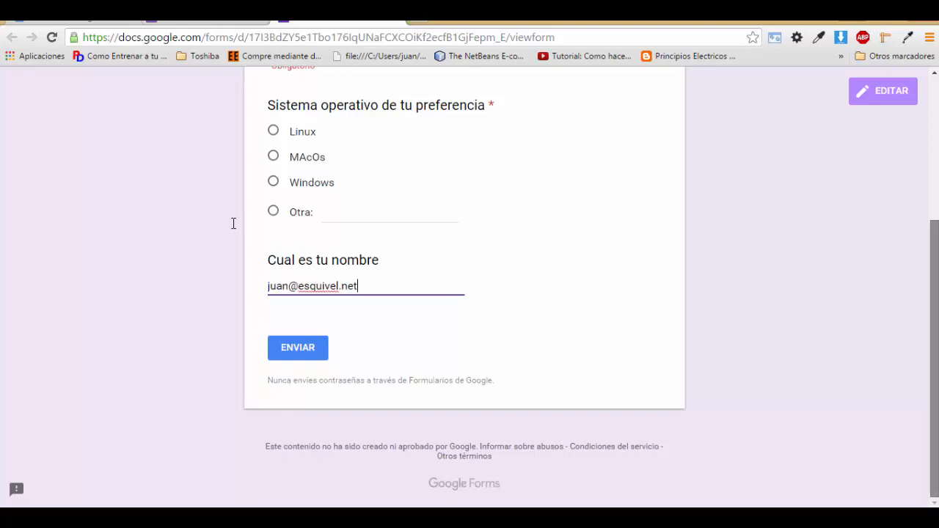
scroll(234, 223, "up", 3)
scroll(234, 223, "down", 1)
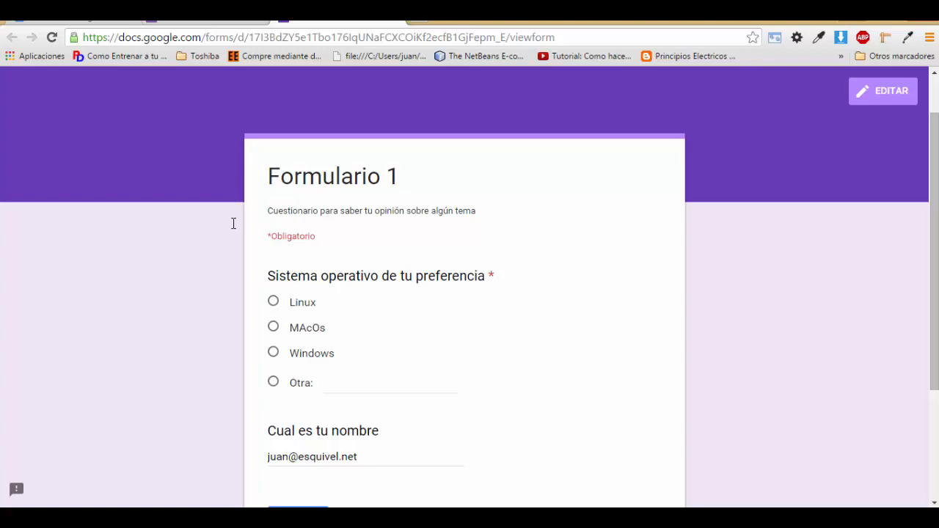
scroll(233, 223, "down", 2)
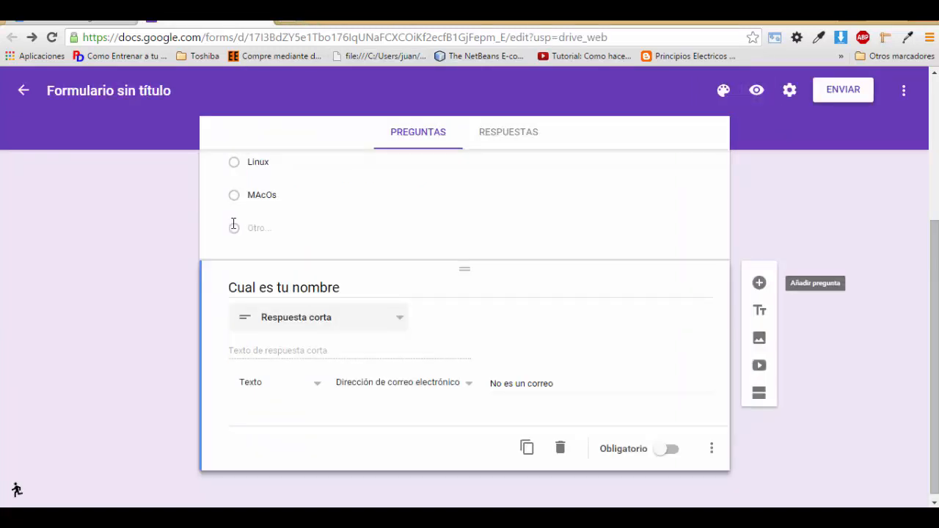
Step: Add a Párrafo question titled 'Tu opinión' below the name question
left_click(759, 283)
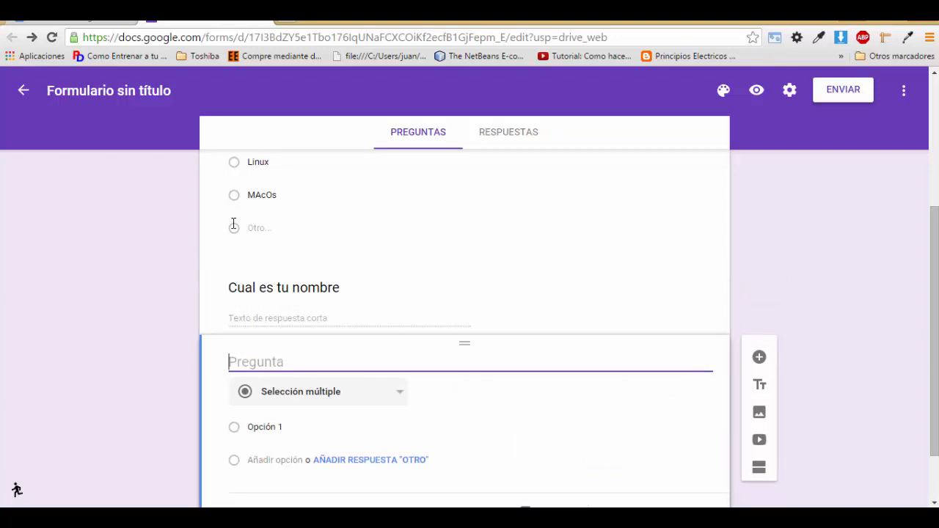
left_click(381, 392)
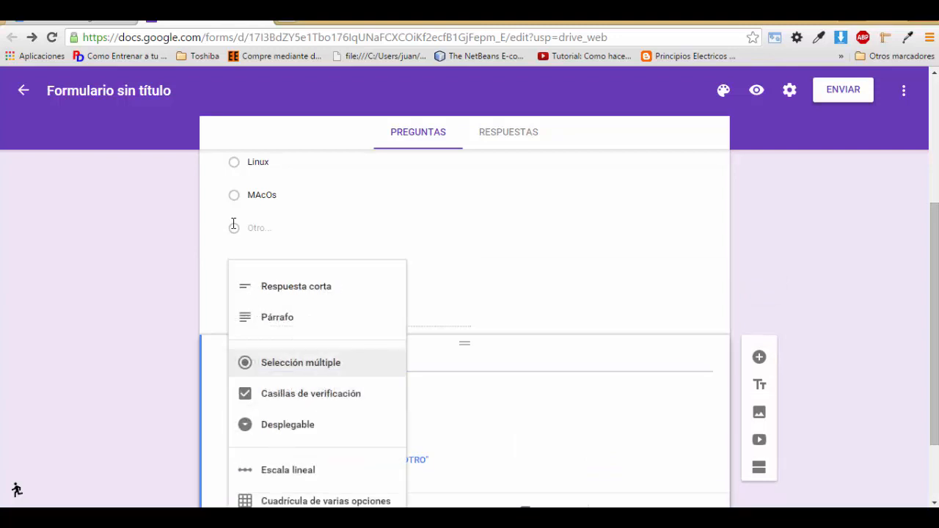
left_click(294, 318)
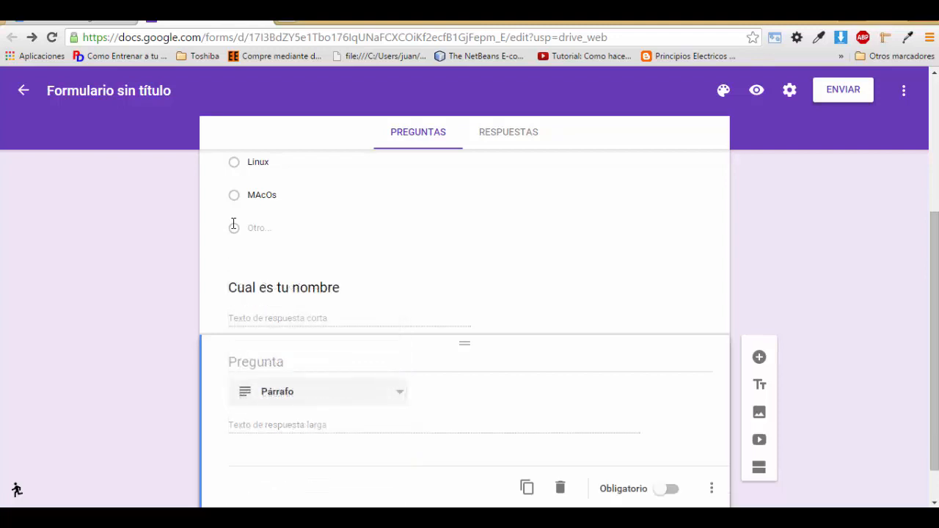
scroll(234, 223, "down", 1)
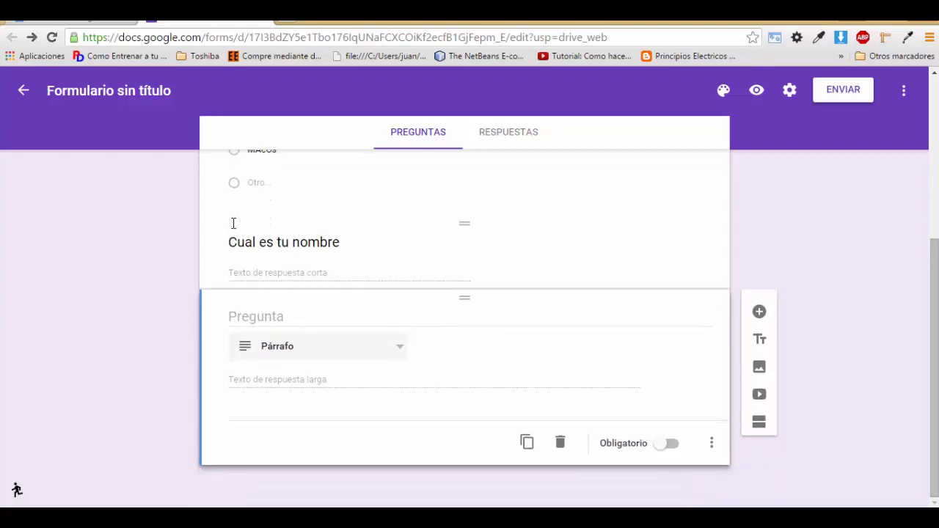
left_click(294, 316)
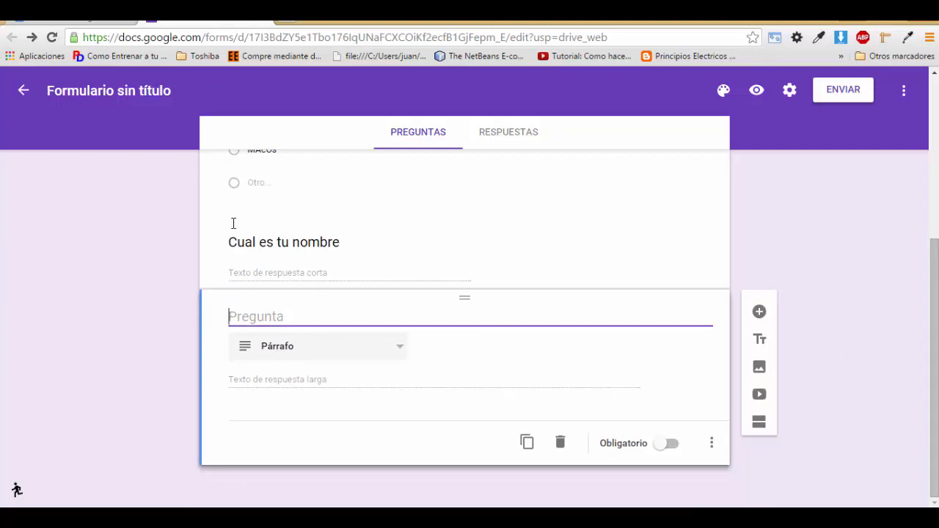
type("Tu opinión")
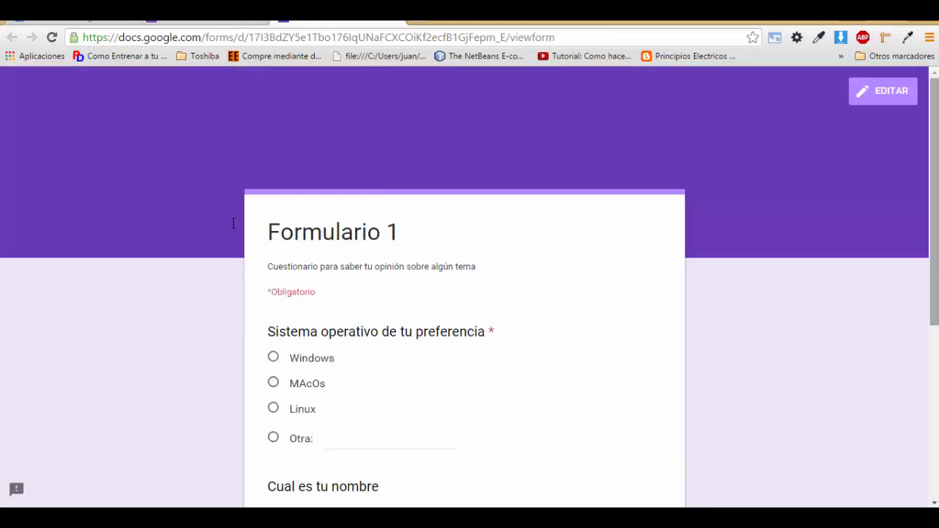
Step: Type and partly erase sample text in the Tu opinión answer, then close the preview
scroll(233, 223, "down", 5)
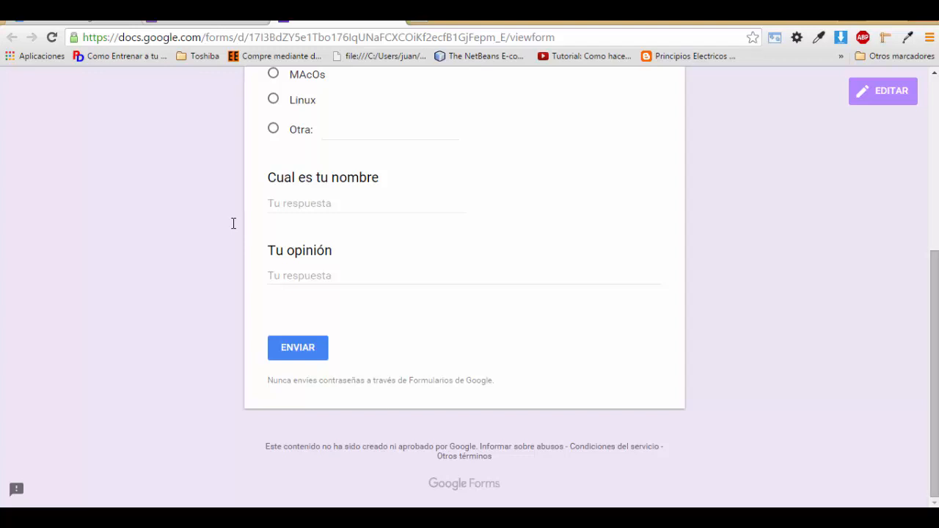
type("adm")
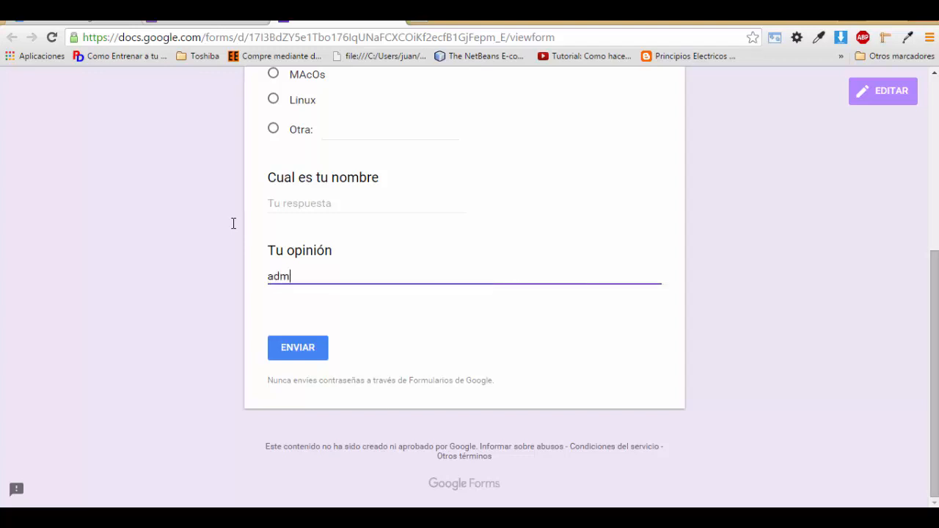
type(",nasndmsndas,mdnsa,dnsa,mdns,mdnsa,dmnasdsadsd.,sa,d")
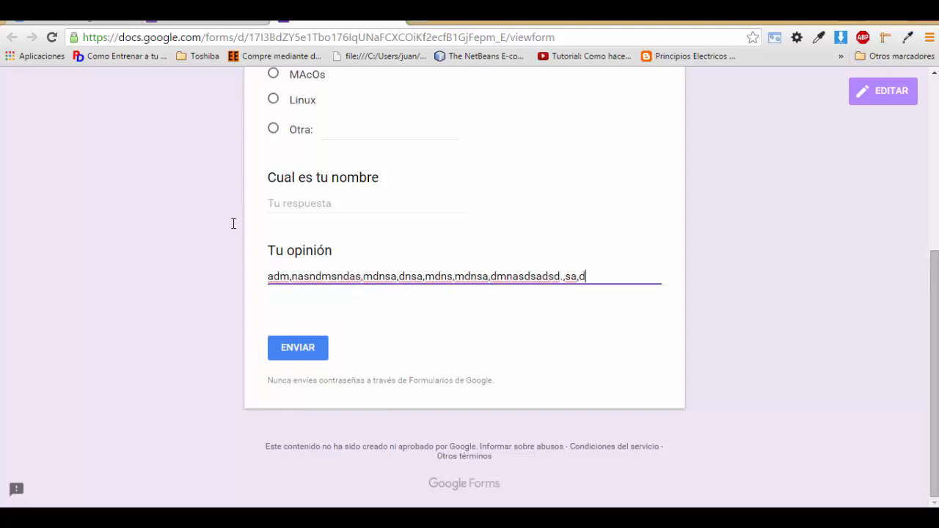
type("sand.,sand,.sand.,sandsa.,ndsa,.dnsa.dnsa.,dnsa,mdnsadnmsa")
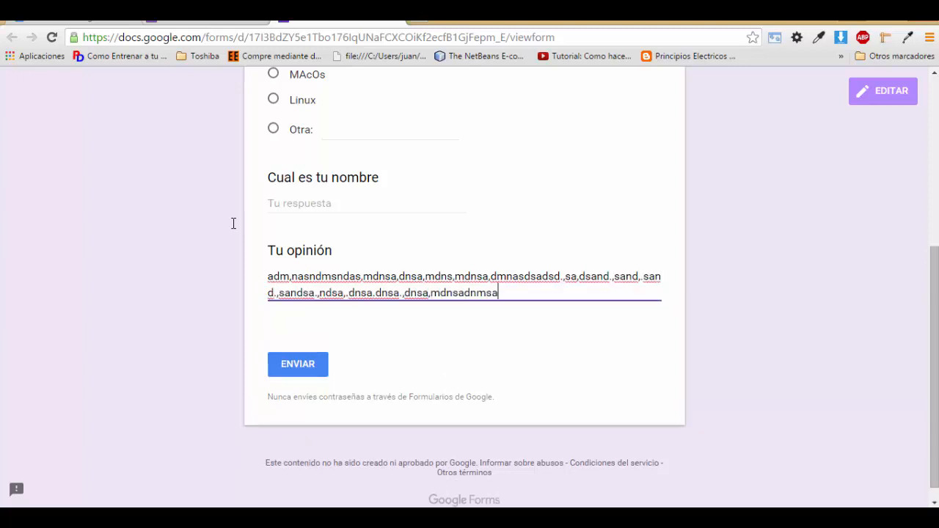
type(",mdsand,sand,sand,smadns,adnsa,mdnsa,mdns,amdns,adns,adnsa smnds,madn sadn sa,mdns, m")
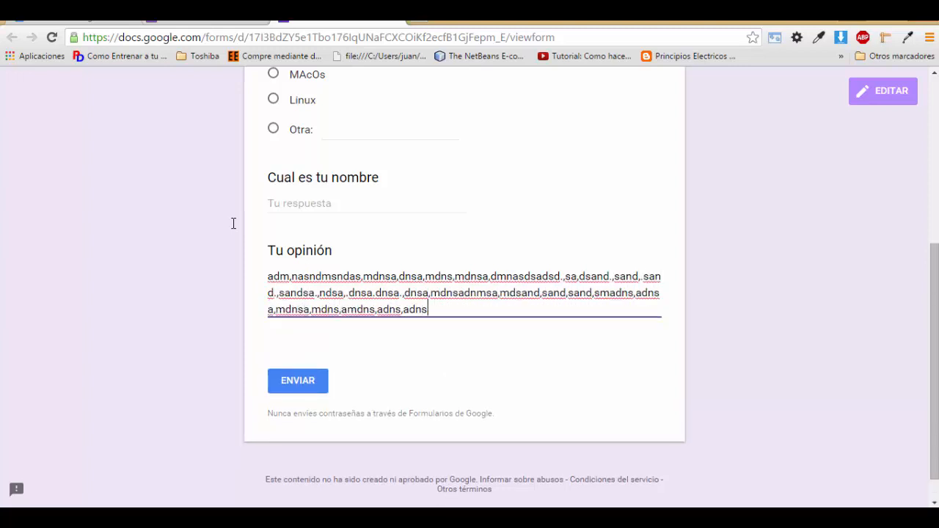
type(",mdn as,dn as,dnas")
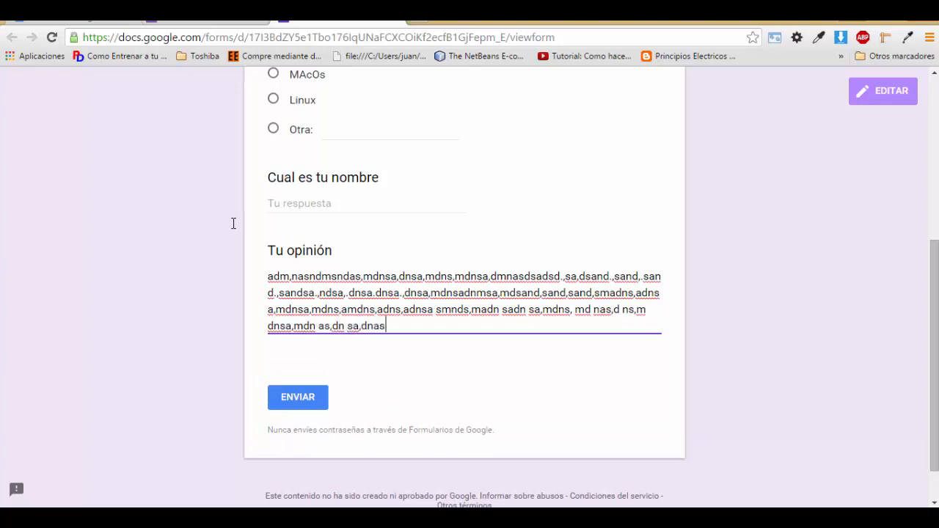
key("BackSpace")
key("BackSpace")
key("BackSpace")
key("BackSpace")
key("BackSpace")
key("BackSpace")
key("BackSpace")
key("BackSpace")
key("BackSpace")
key("BackSpace")
key("BackSpace")
key("BackSpace")
key("BackSpace")
key("BackSpace")
key("BackSpace")
key("BackSpace")
key("BackSpace")
key("BackSpace")
key("BackSpace")
key("BackSpace")
key("BackSpace")
key("BackSpace")
key("BackSpace")
key("BackSpace")
key("BackSpace")
key("BackSpace")
key("BackSpace")
key("BackSpace")
key("BackSpace")
key("BackSpace")
key("BackSpace")
key("BackSpace")
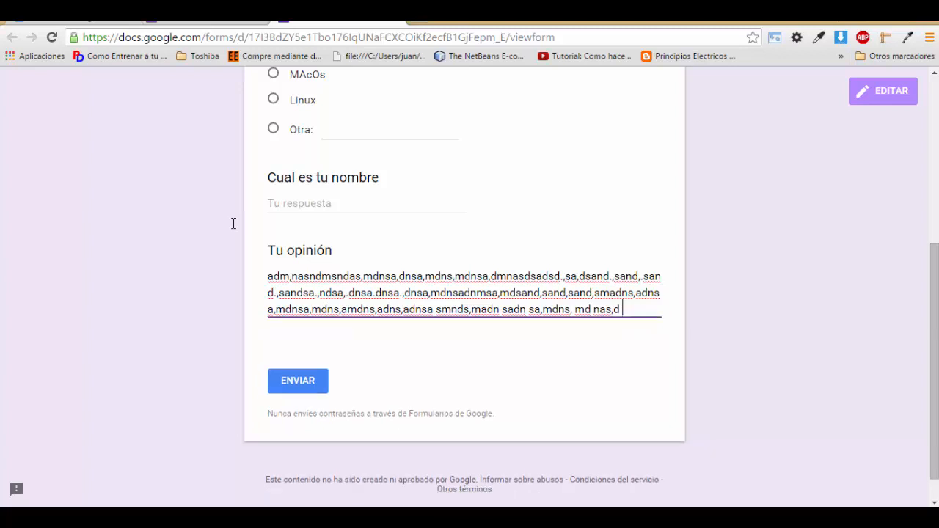
key("BackSpace")
key("BackSpace")
key("BackSpace")
key("BackSpace")
key("BackSpace")
key("BackSpace")
key("BackSpace")
key("BackSpace")
key("BackSpace")
key("BackSpace")
key("BackSpace")
key("BackSpace")
key("BackSpace")
key("BackSpace")
key("BackSpace")
key("BackSpace")
key("BackSpace")
key("BackSpace")
key("BackSpace")
key("BackSpace")
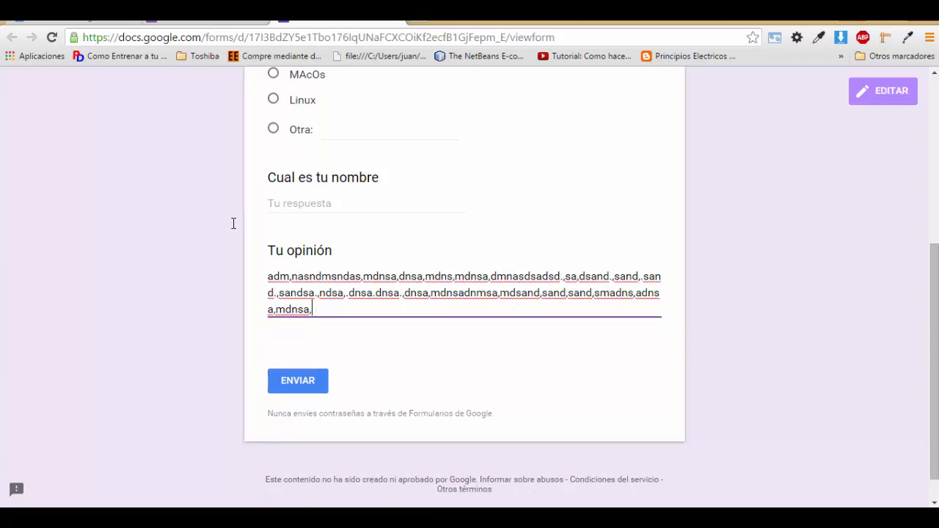
key("BackSpace")
key("BackSpace")
key("BackSpace")
key("BackSpace")
key("BackSpace")
key("BackSpace")
key("BackSpace")
key("BackSpace")
key("BackSpace")
key("BackSpace")
key("BackSpace")
key("BackSpace")
key("BackSpace")
key("BackSpace")
key("BackSpace")
key("BackSpace")
key("BackSpace")
key("BackSpace")
key("BackSpace")
key("BackSpace")
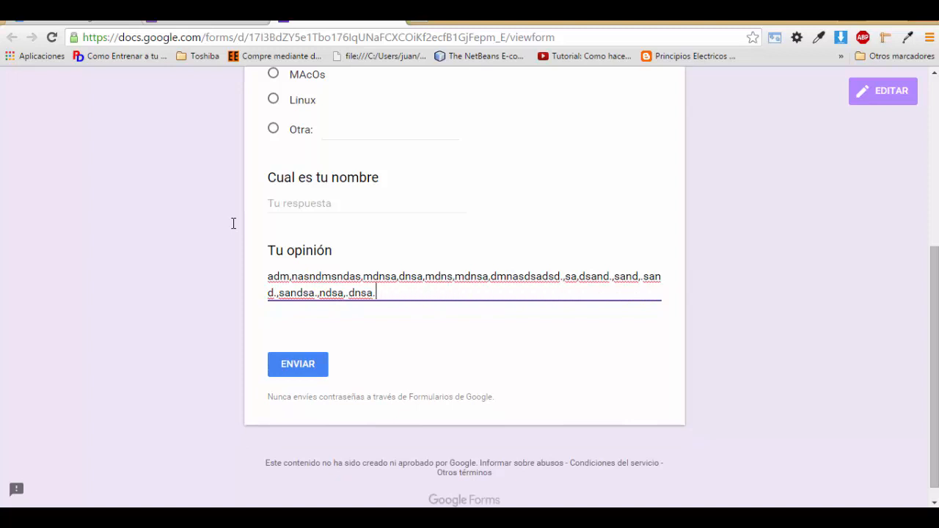
key("BackSpace")
key("BackSpace")
key("BackSpace")
key("BackSpace")
key("BackSpace")
key("BackSpace")
key("BackSpace")
key("BackSpace")
key("BackSpace")
key("BackSpace")
key("BackSpace")
key("BackSpace")
key("BackSpace")
key("BackSpace")
key("BackSpace")
key("BackSpace")
key("BackSpace")
key("BackSpace")
key("BackSpace")
key("BackSpace")
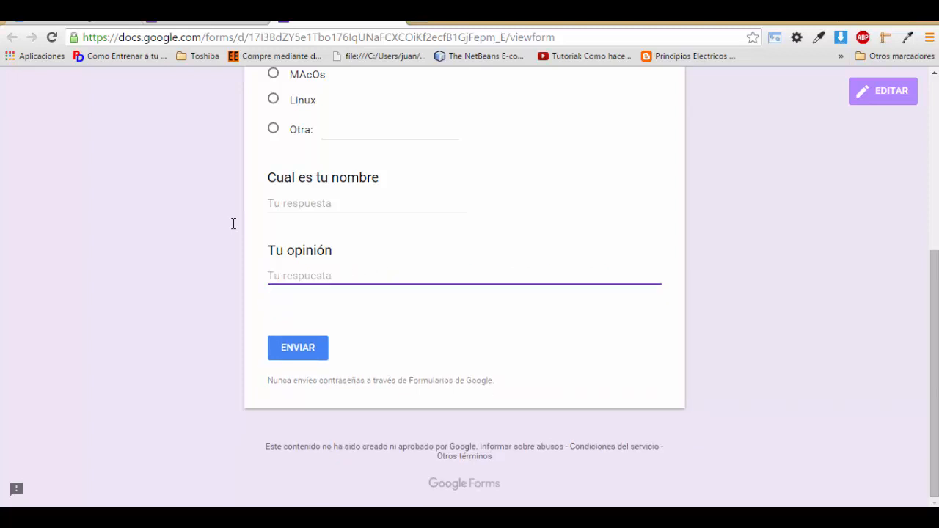
scroll(233, 223, "up", 3)
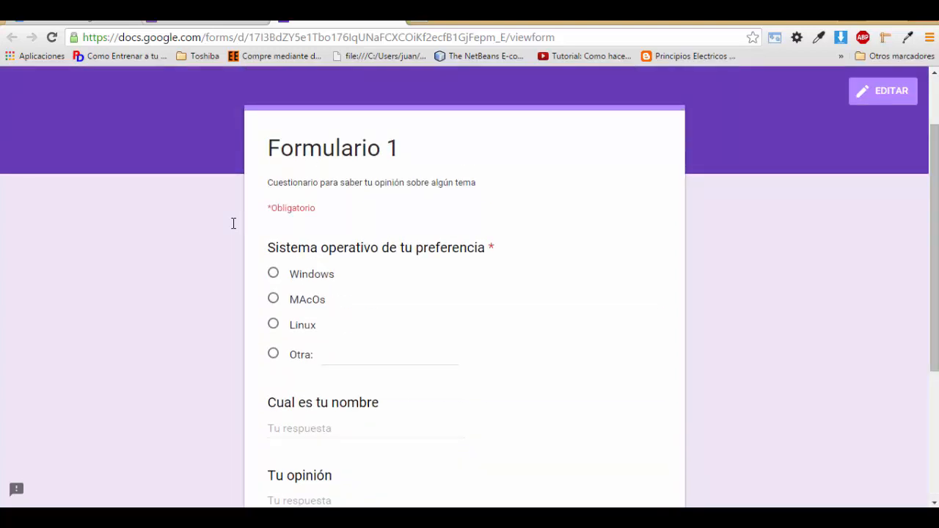
scroll(233, 223, "down", 3)
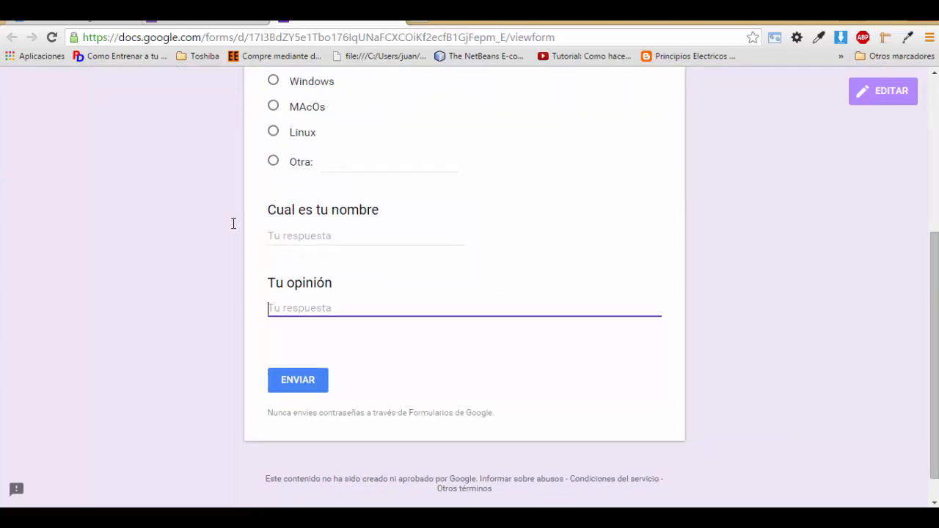
scroll(234, 223, "up", 3)
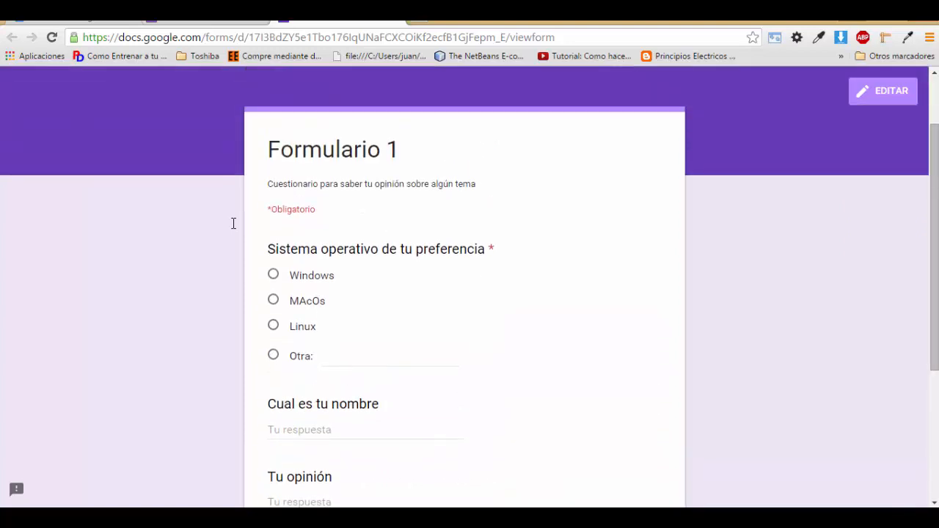
key("ctrl+w")
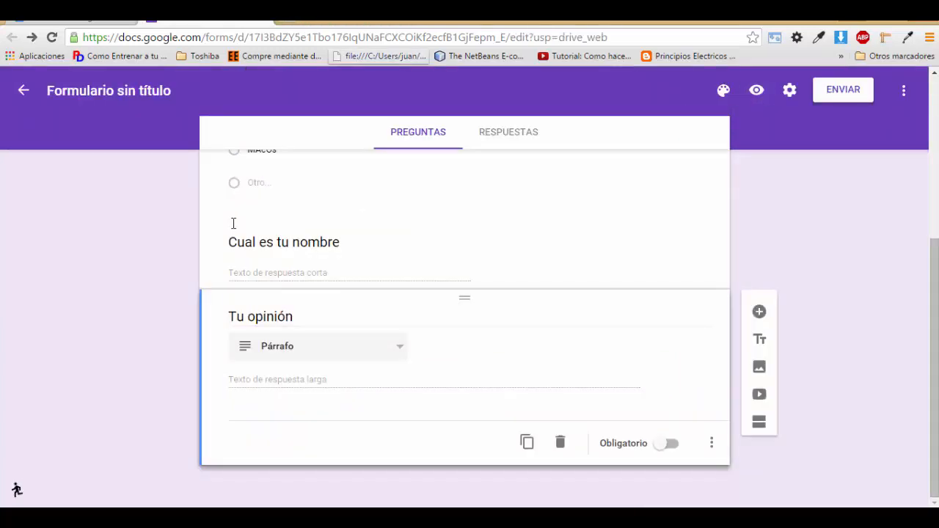
left_click(712, 442)
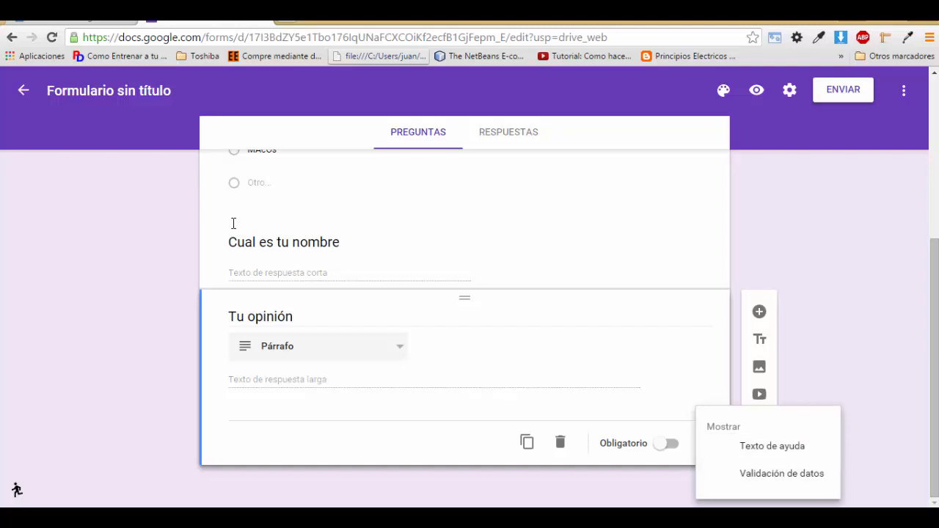
left_click(233, 223)
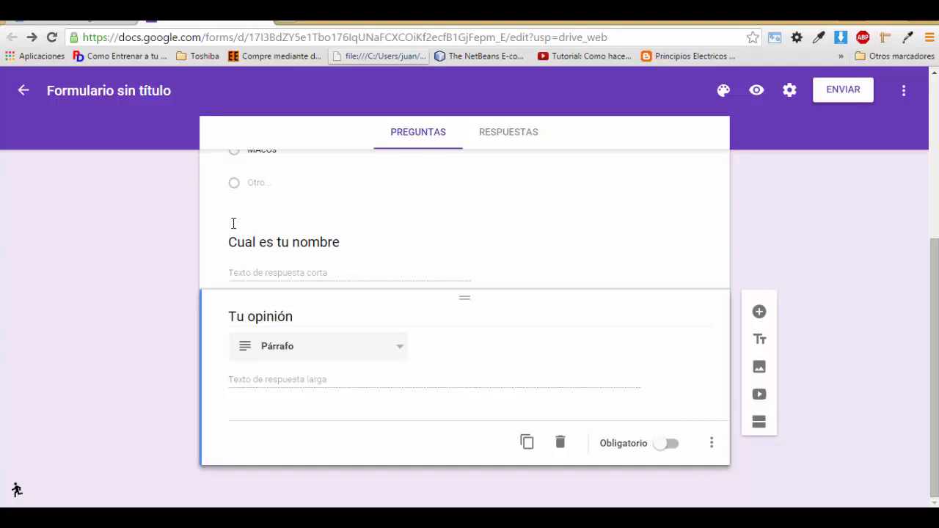